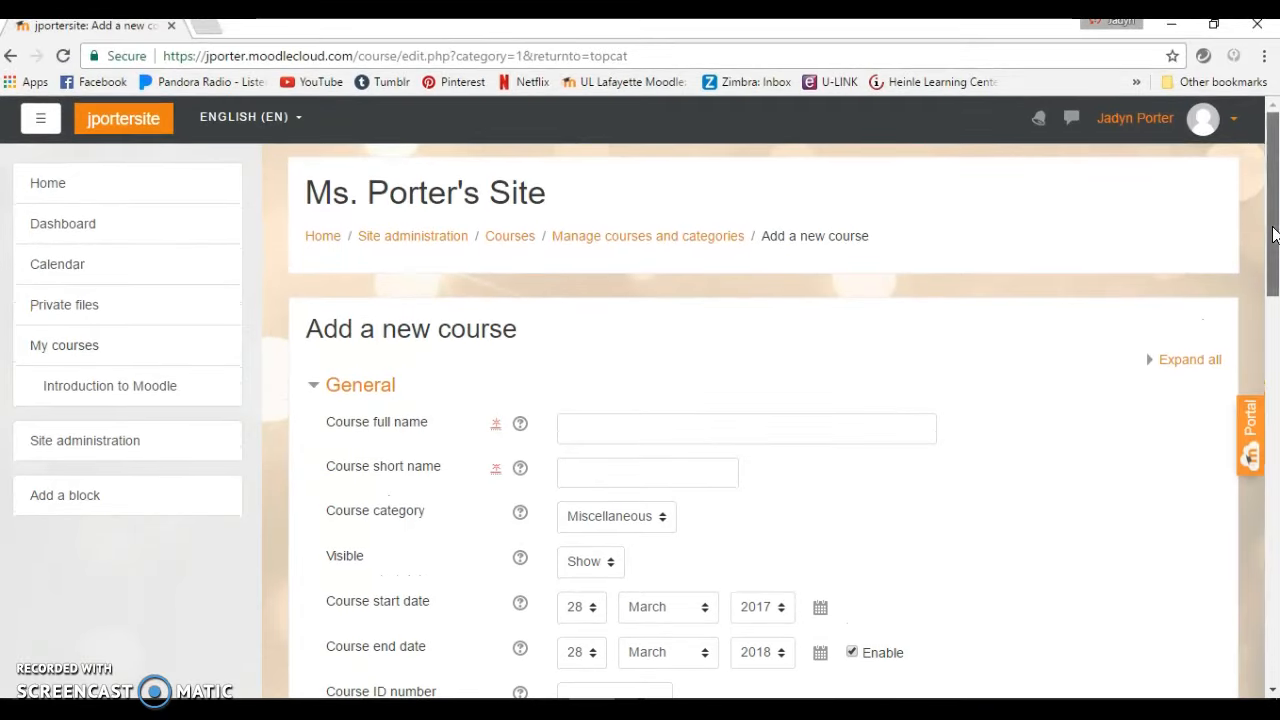
Examine the General and Description settings of the new course form, from names and dates to summary files
scroll(1272, 233, "down", 1)
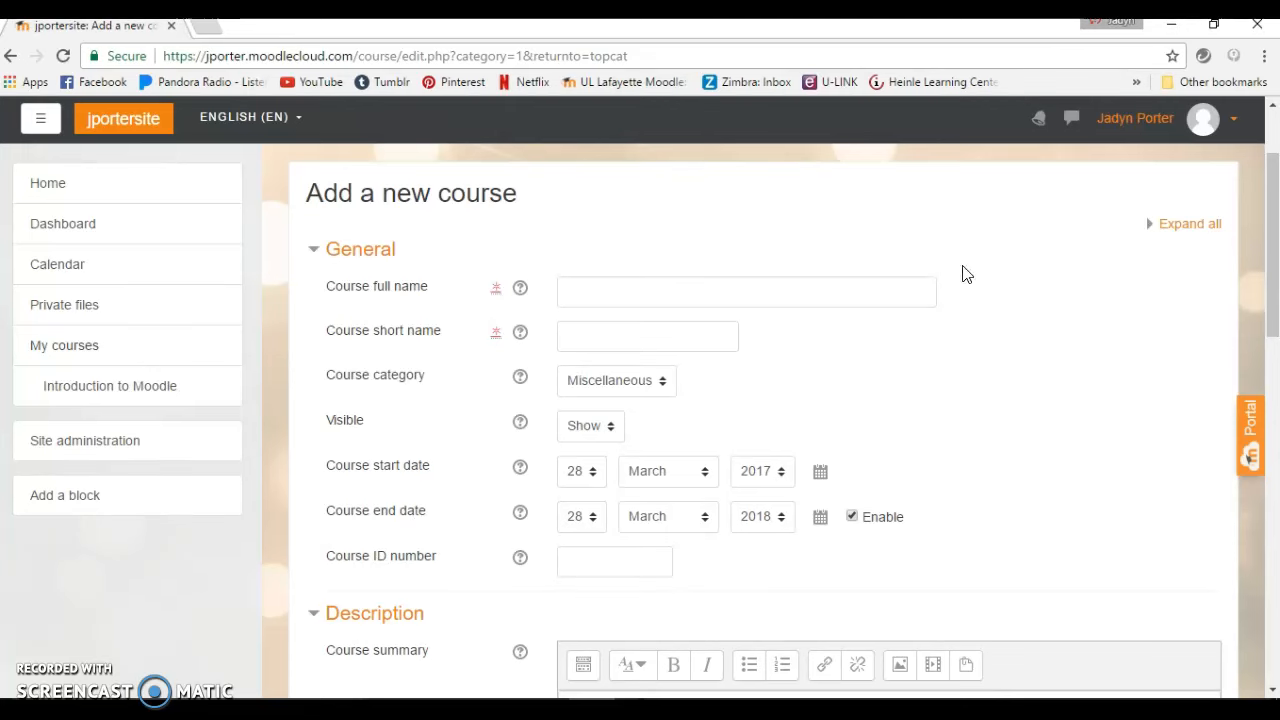
left_click_drag(1275, 215, 1275, 285)
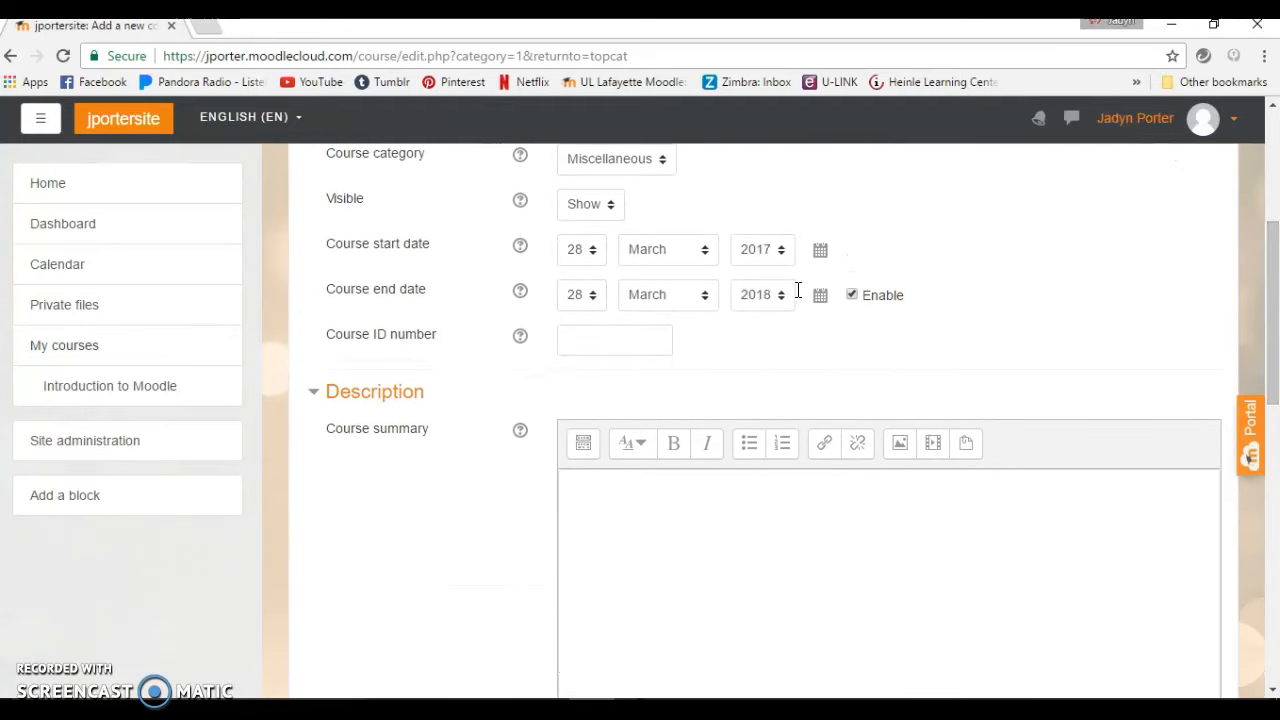
left_click_drag(1274, 305, 1270, 371)
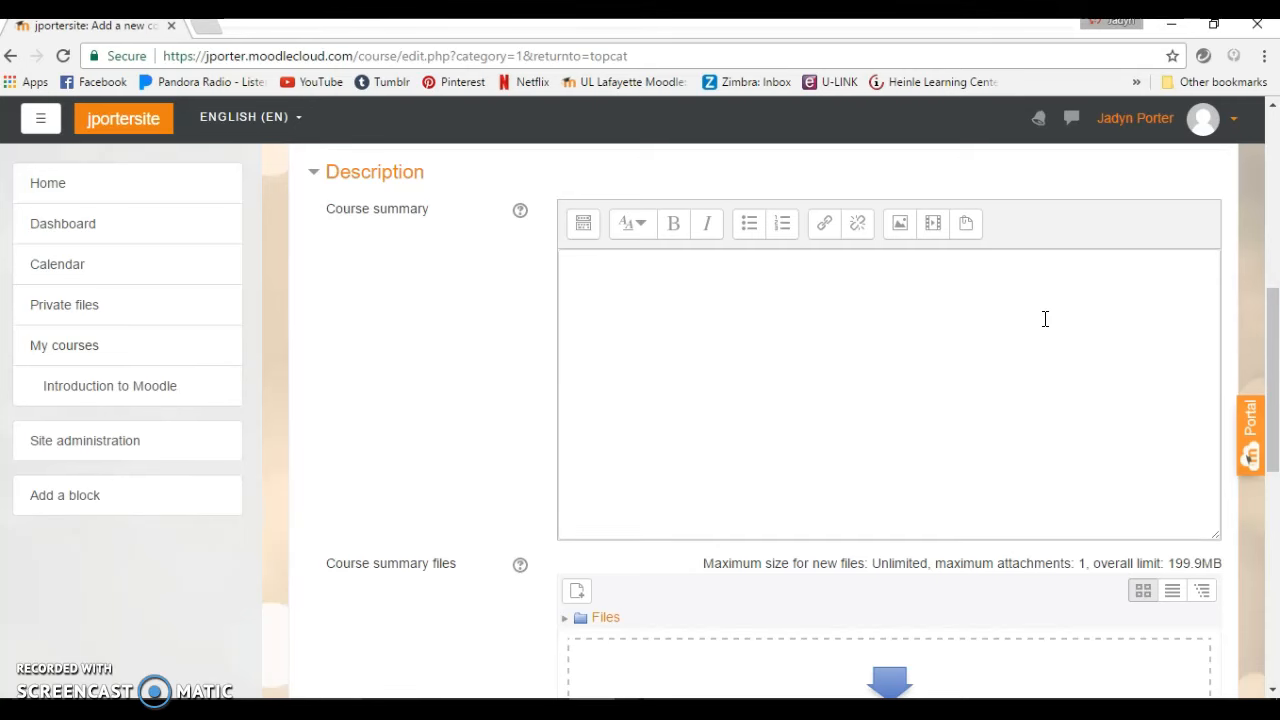
left_click_drag(1277, 338, 1275, 502)
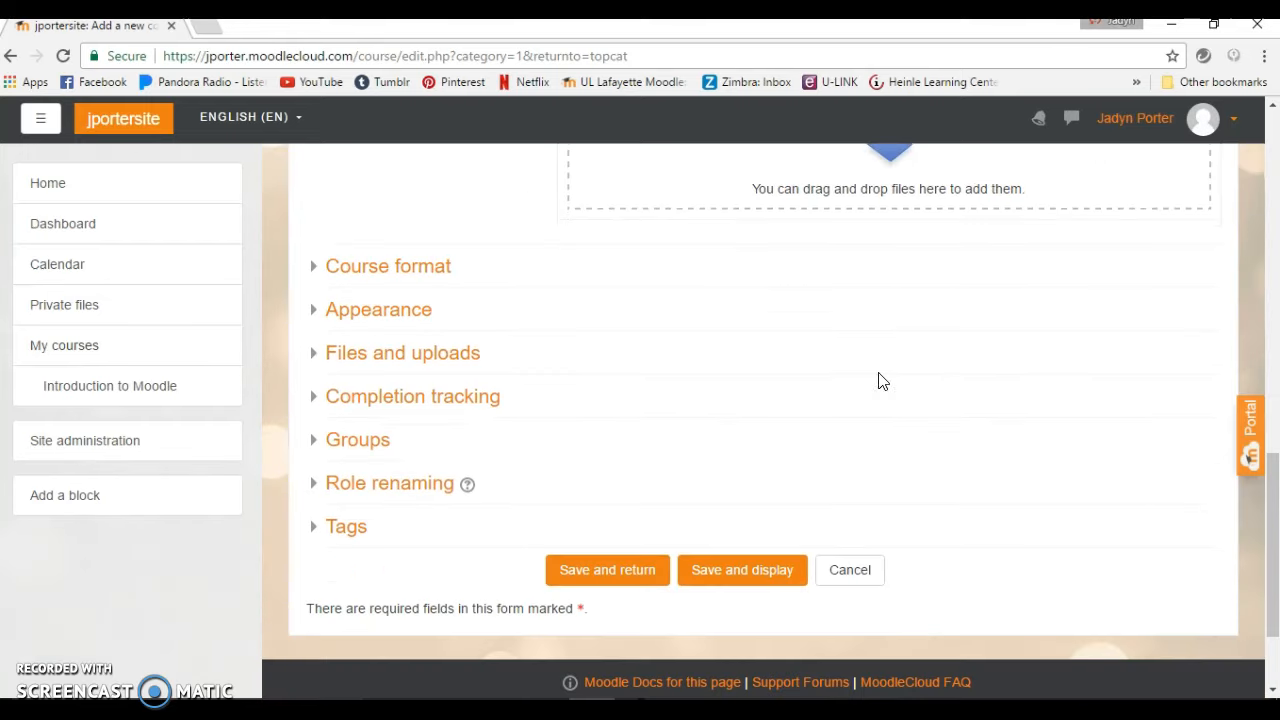
Expand the Course format and Appearance settings, review the available course formats, and cancel adding the course
left_click(380, 275)
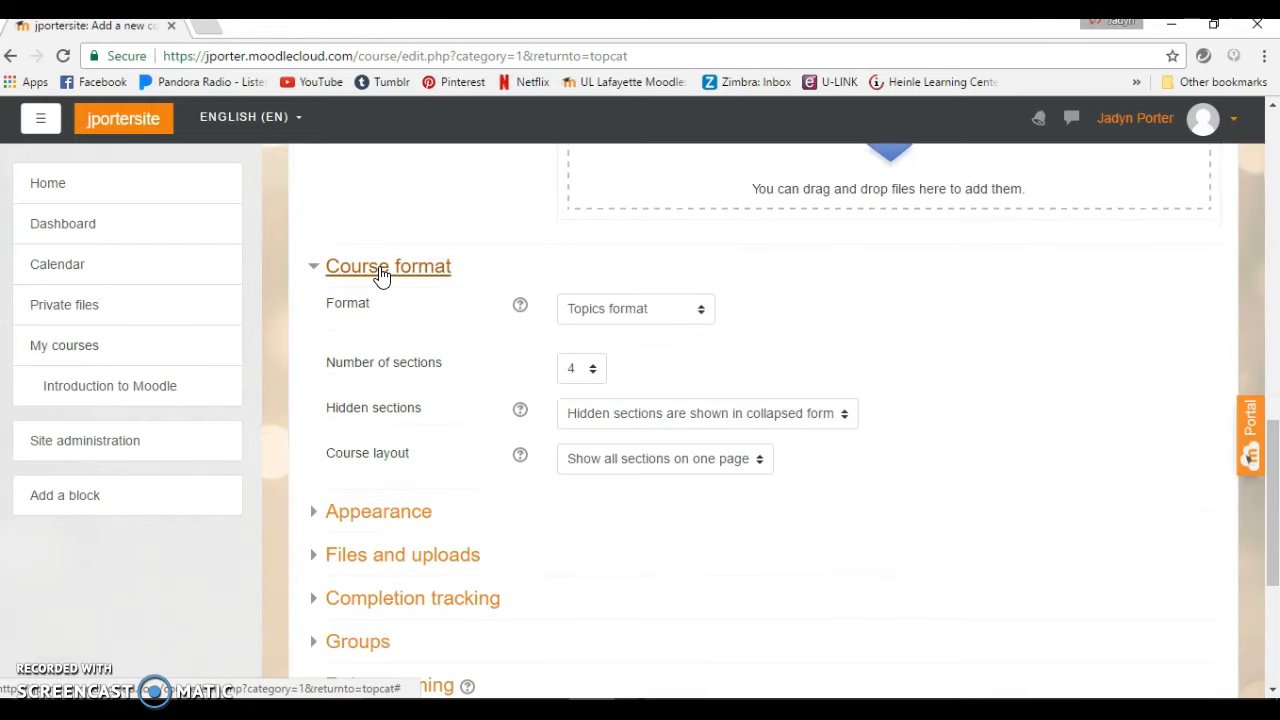
left_click(593, 310)
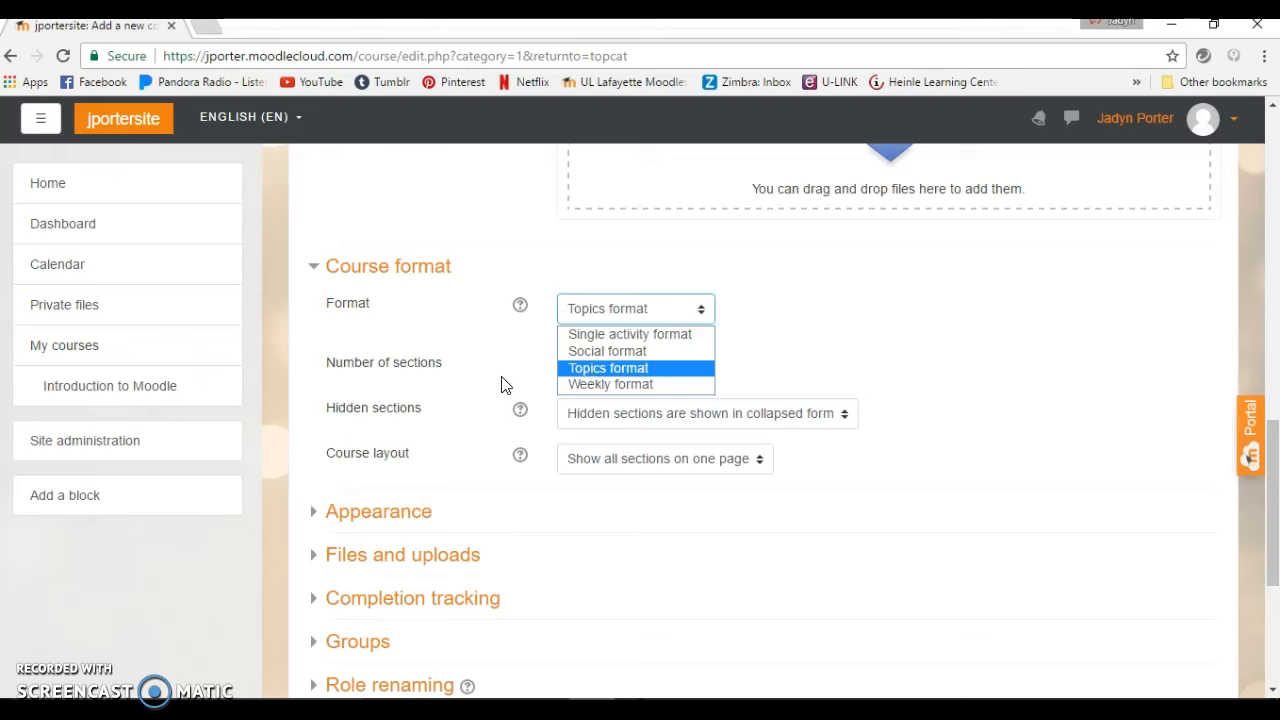
left_click(503, 386)
left_click(405, 520)
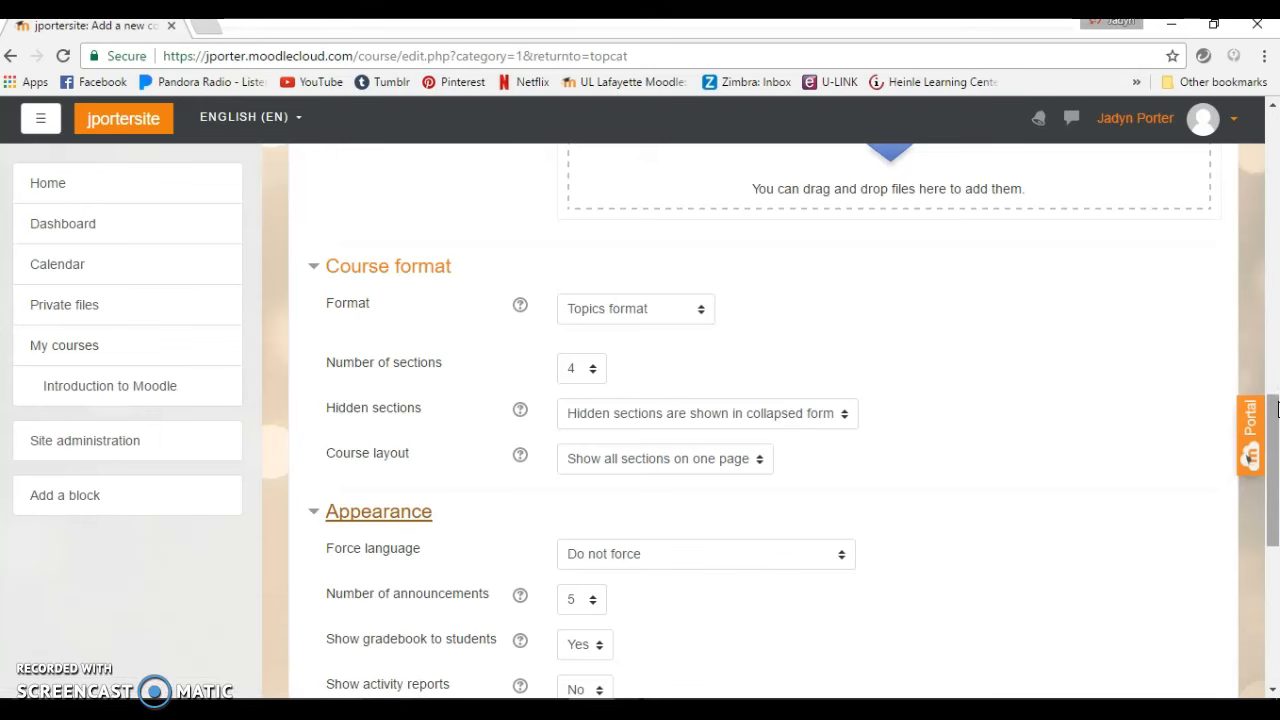
left_click_drag(1275, 390, 1251, 486)
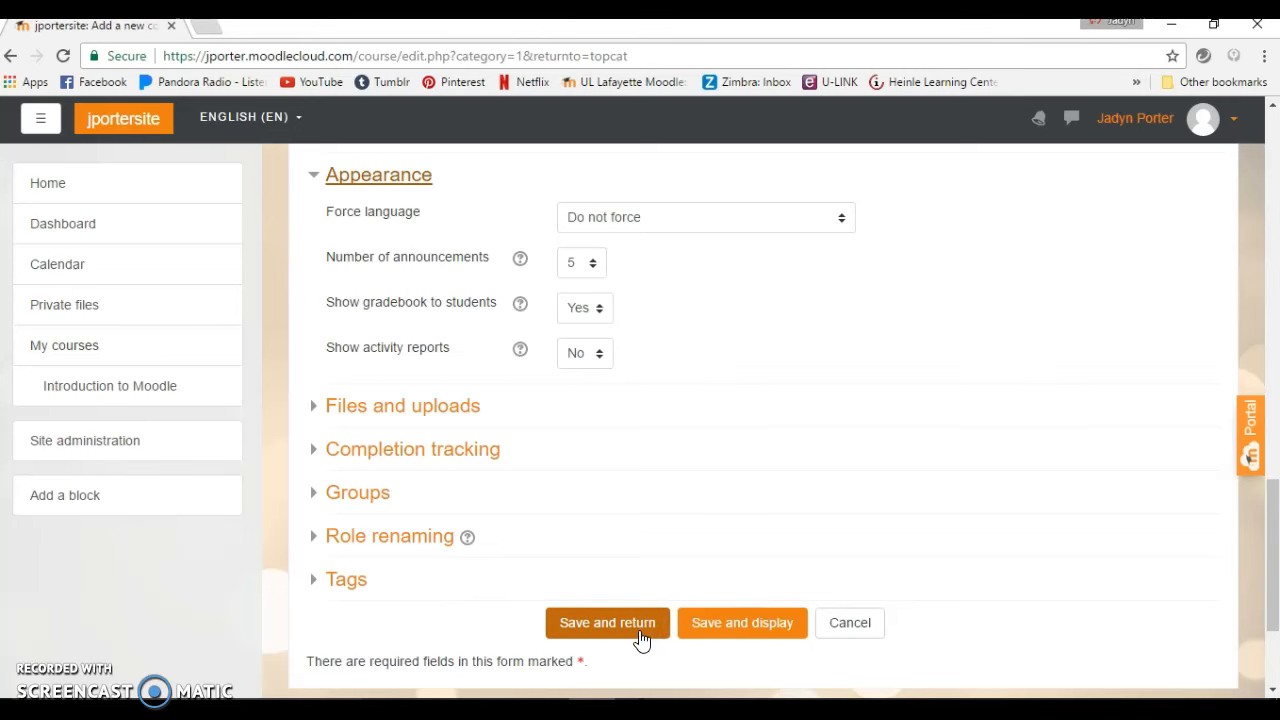
left_click(830, 618)
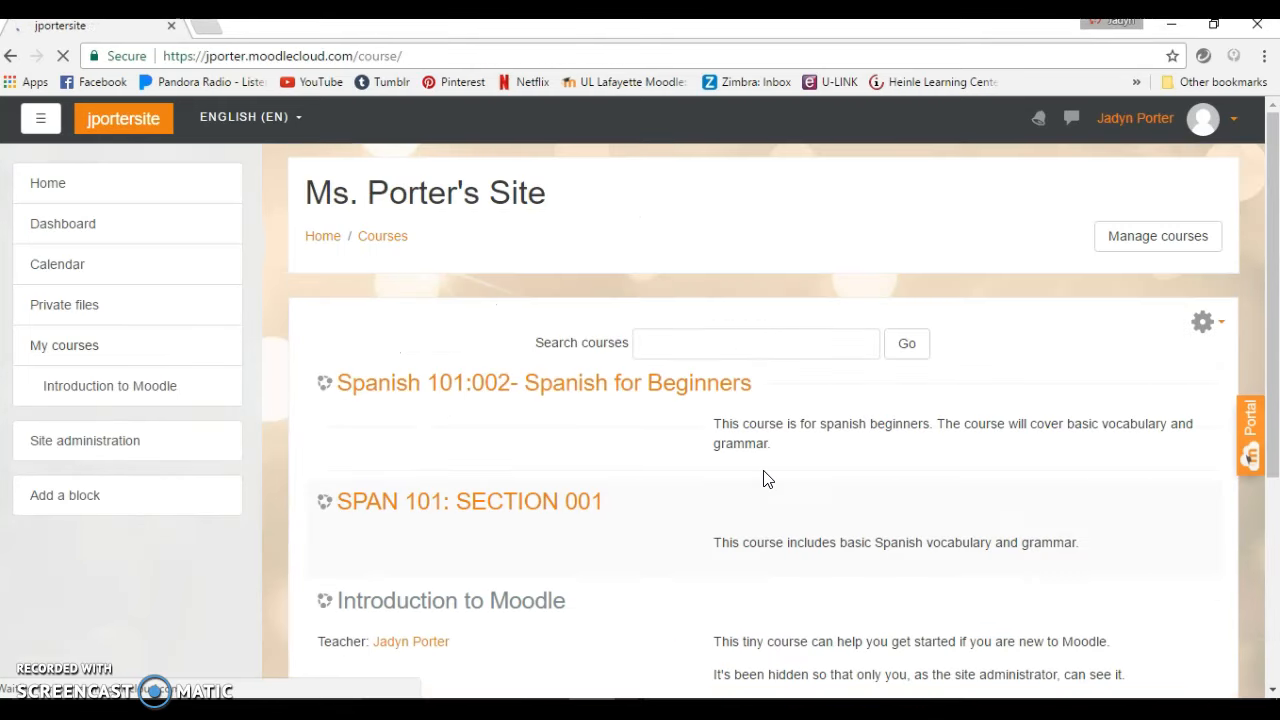
Open the Spanish 101:002 course and start adding a Forum to its general section, reading the activity's help text
left_click(635, 395)
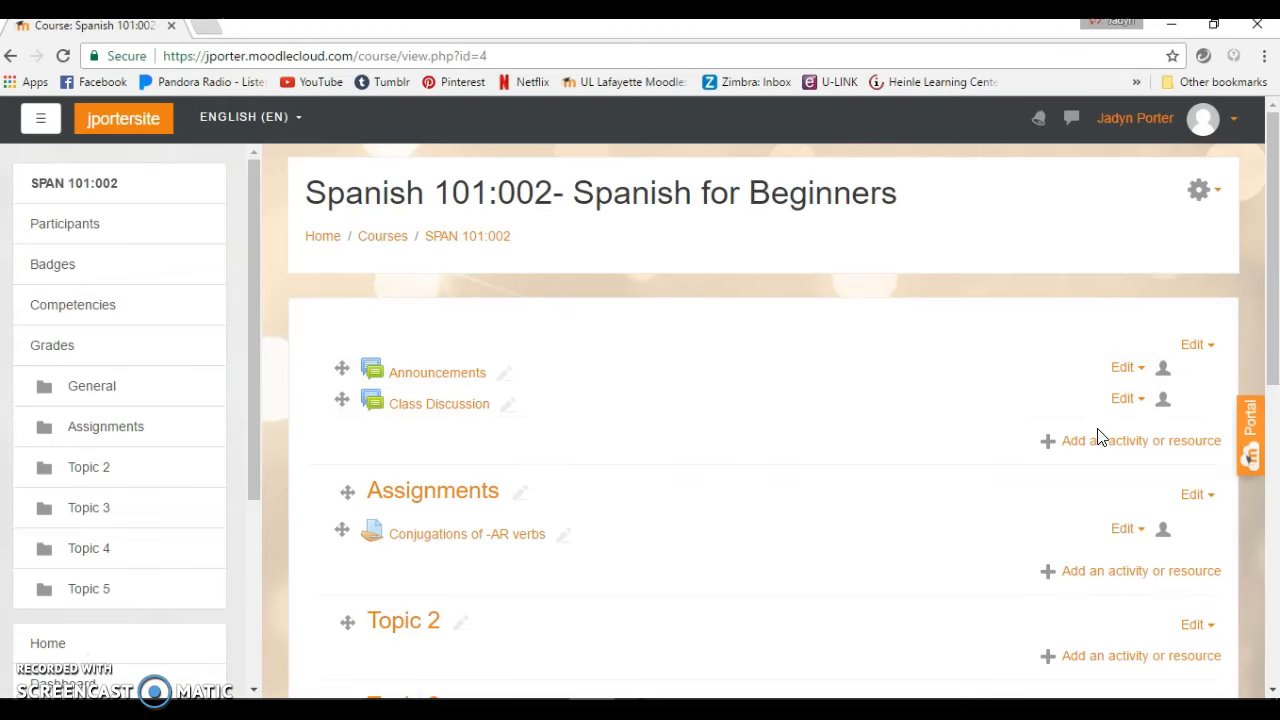
left_click(1105, 452)
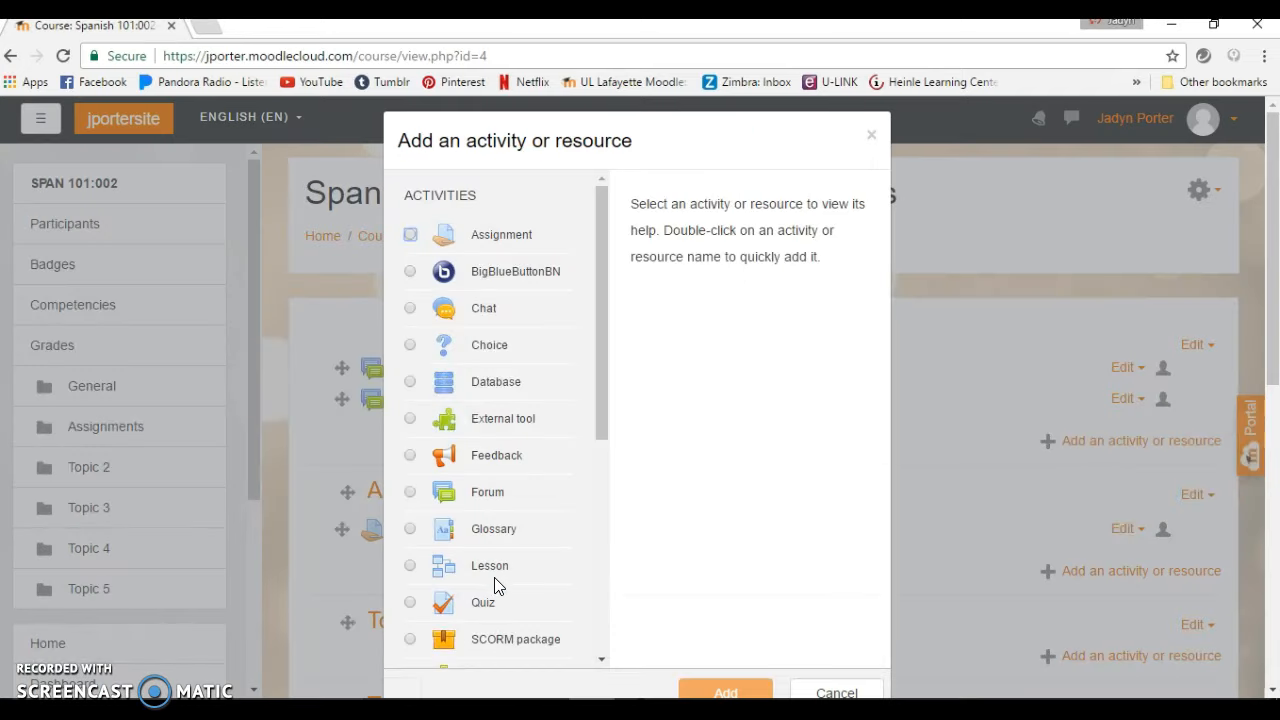
left_click(408, 493)
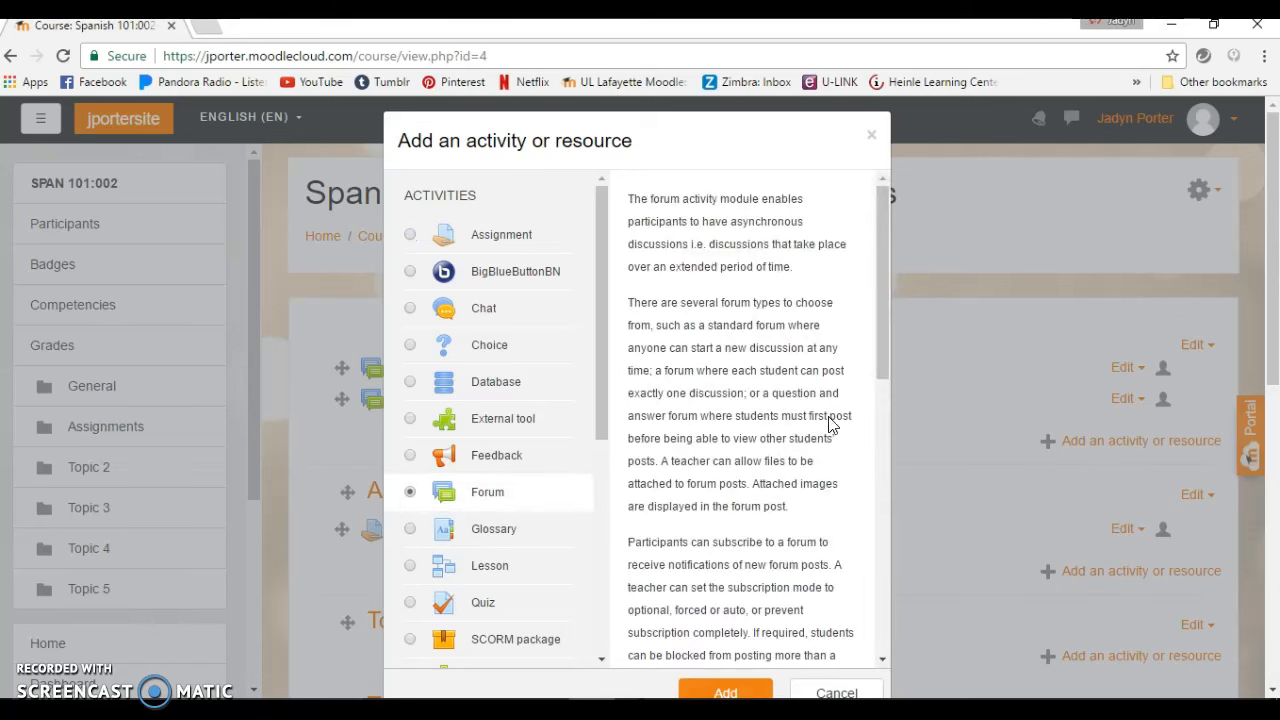
left_click_drag(882, 340, 894, 585)
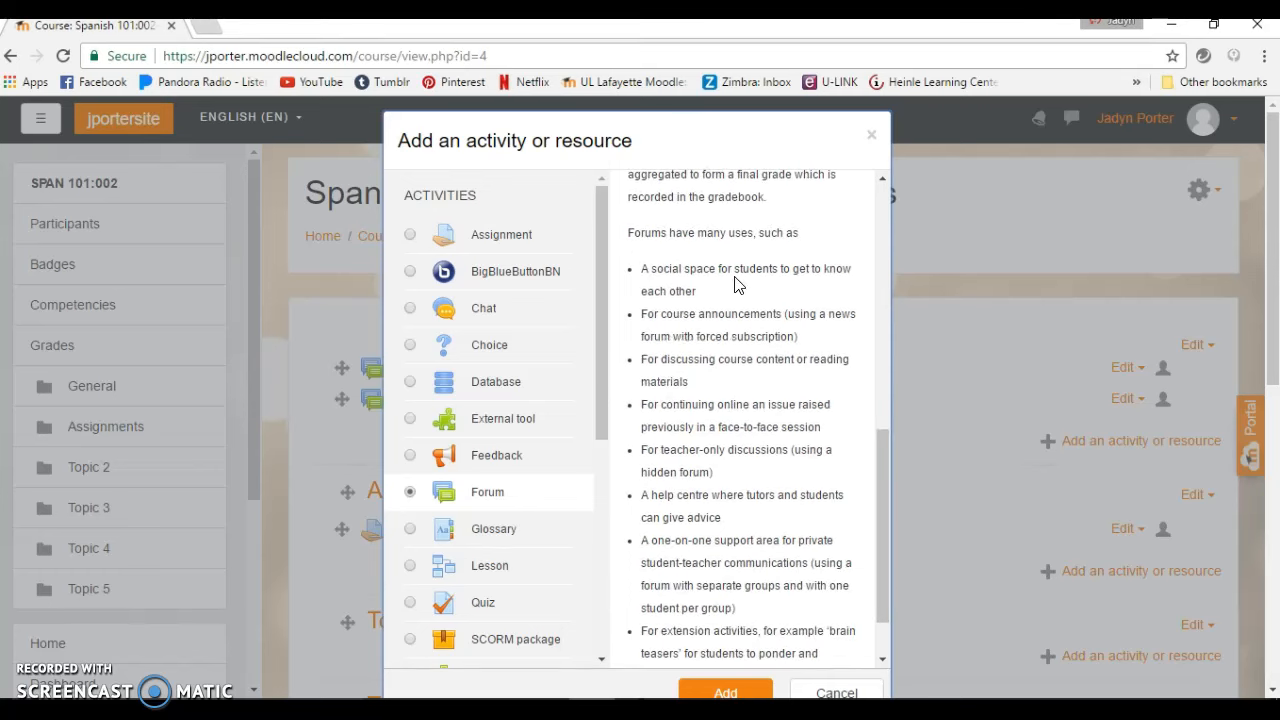
left_click(710, 692)
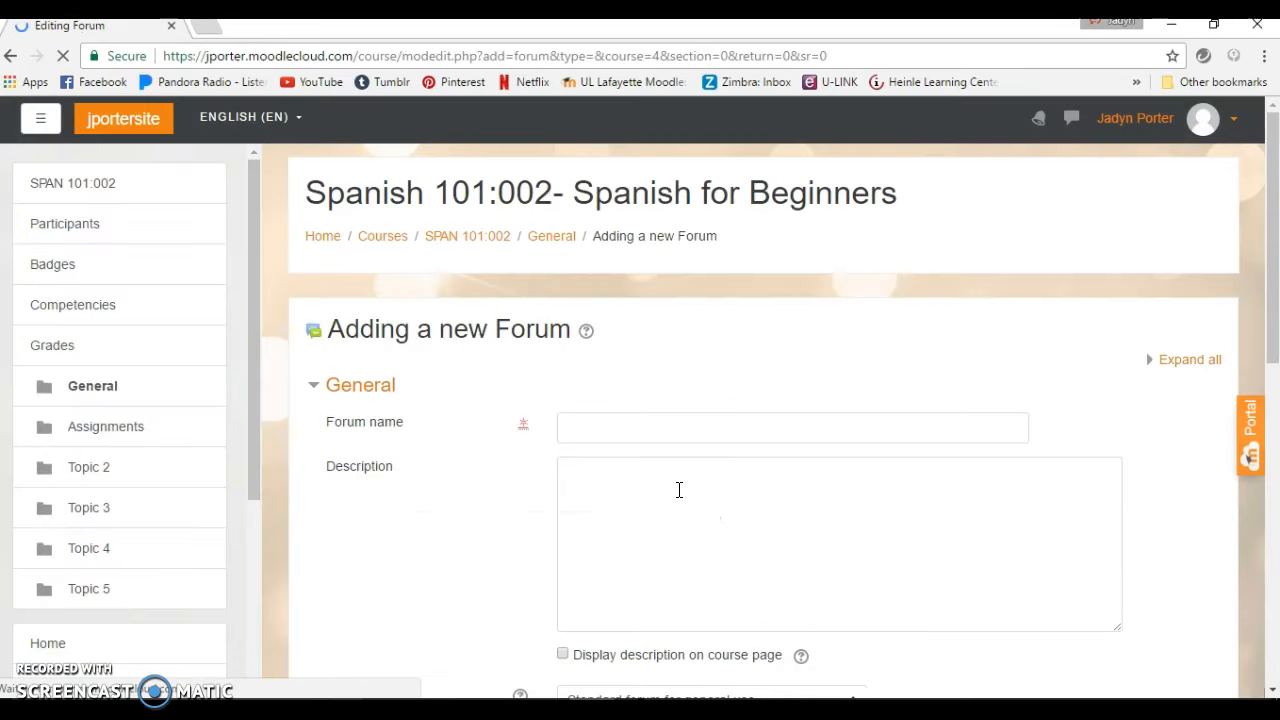
Examine the new forum's name, description, forum type and remaining settings sections, and cancel adding the forum
left_click(649, 422)
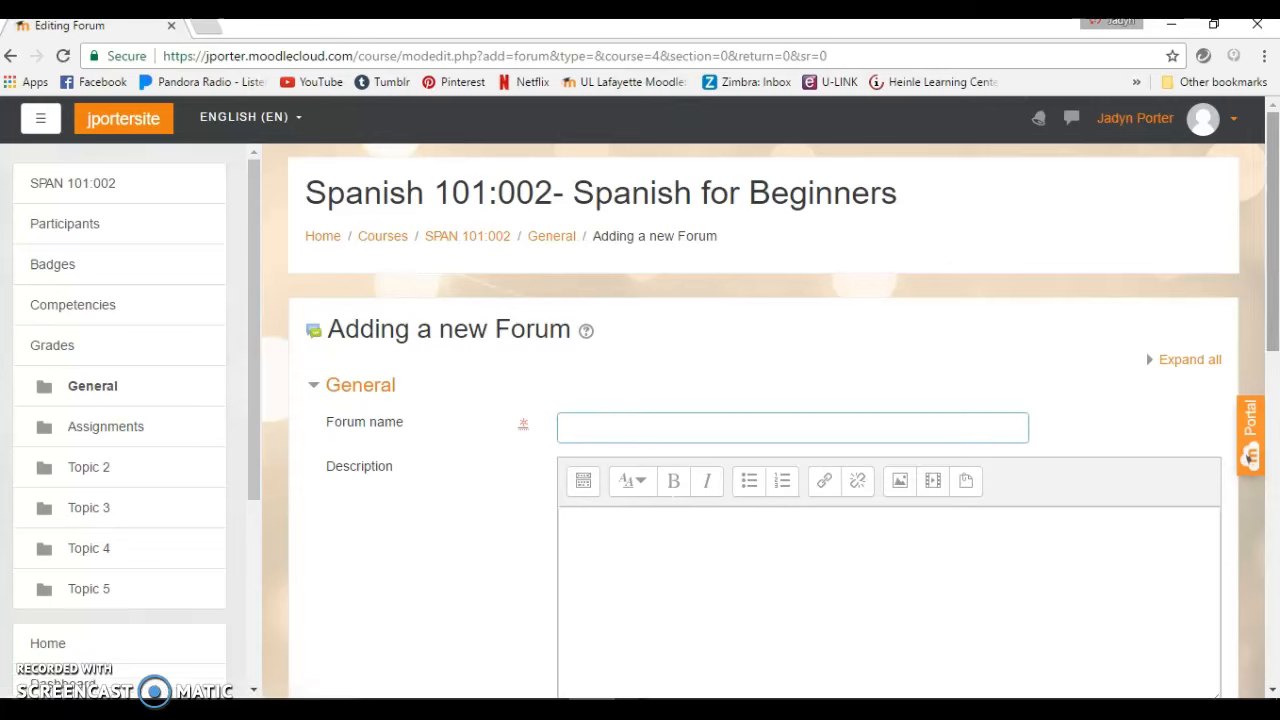
left_click_drag(1274, 264, 1274, 384)
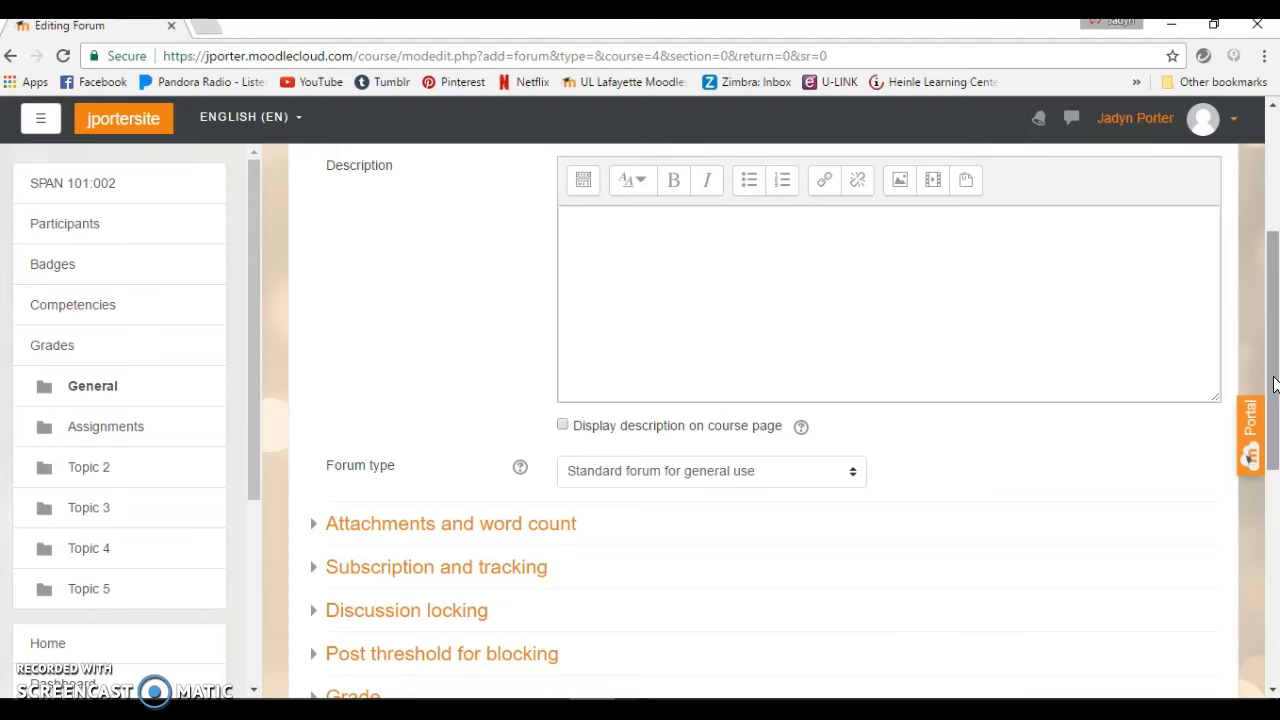
left_click_drag(1275, 385, 1275, 462)
left_click(551, 330)
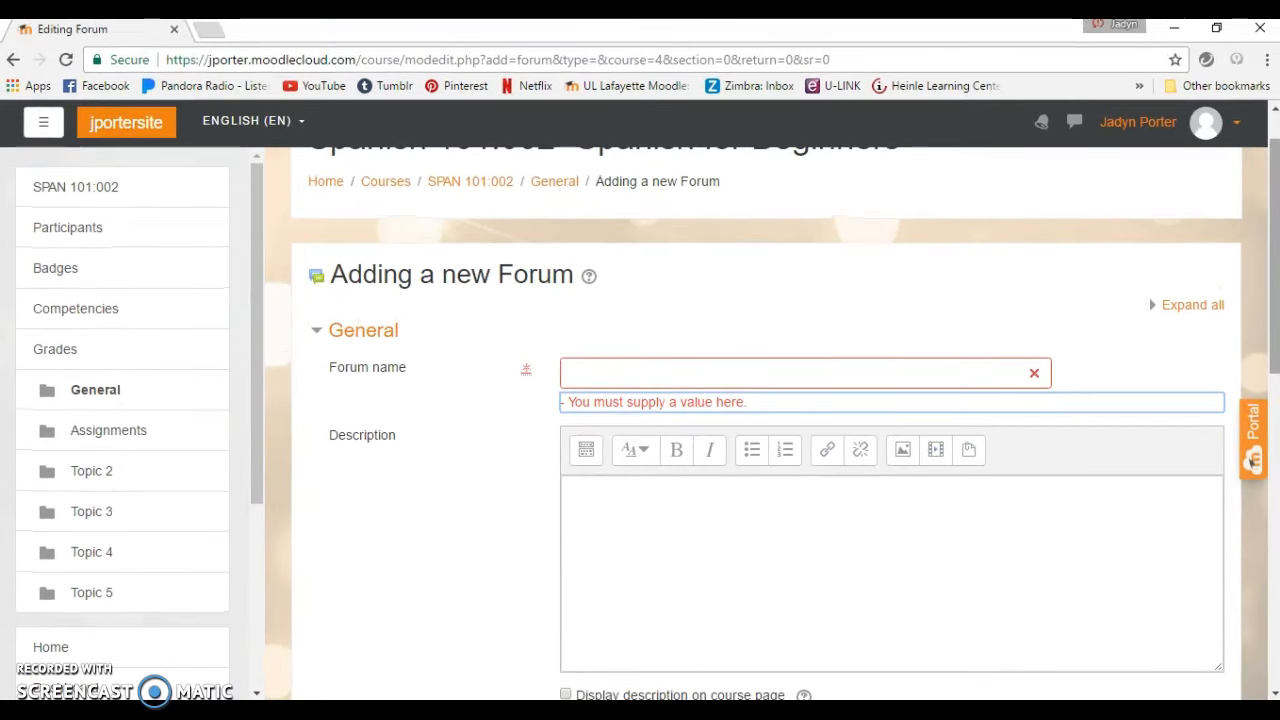
left_click_drag(1274, 294, 1277, 545)
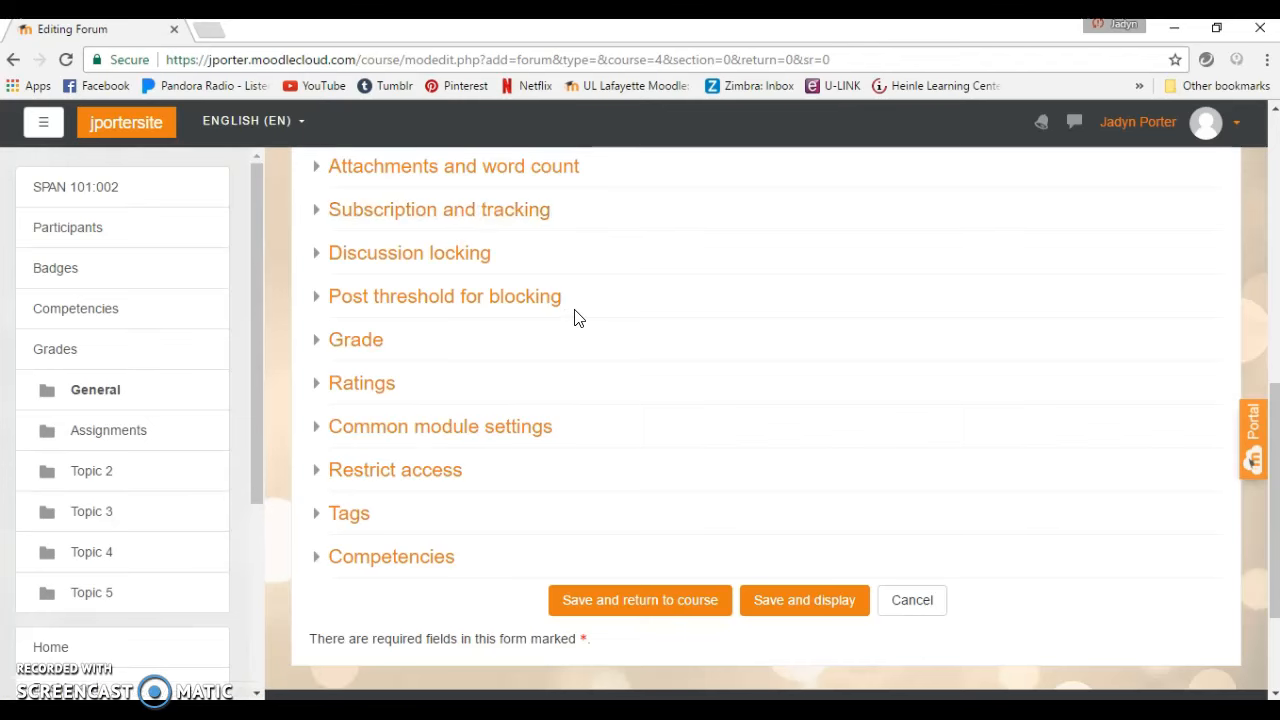
left_click(887, 599)
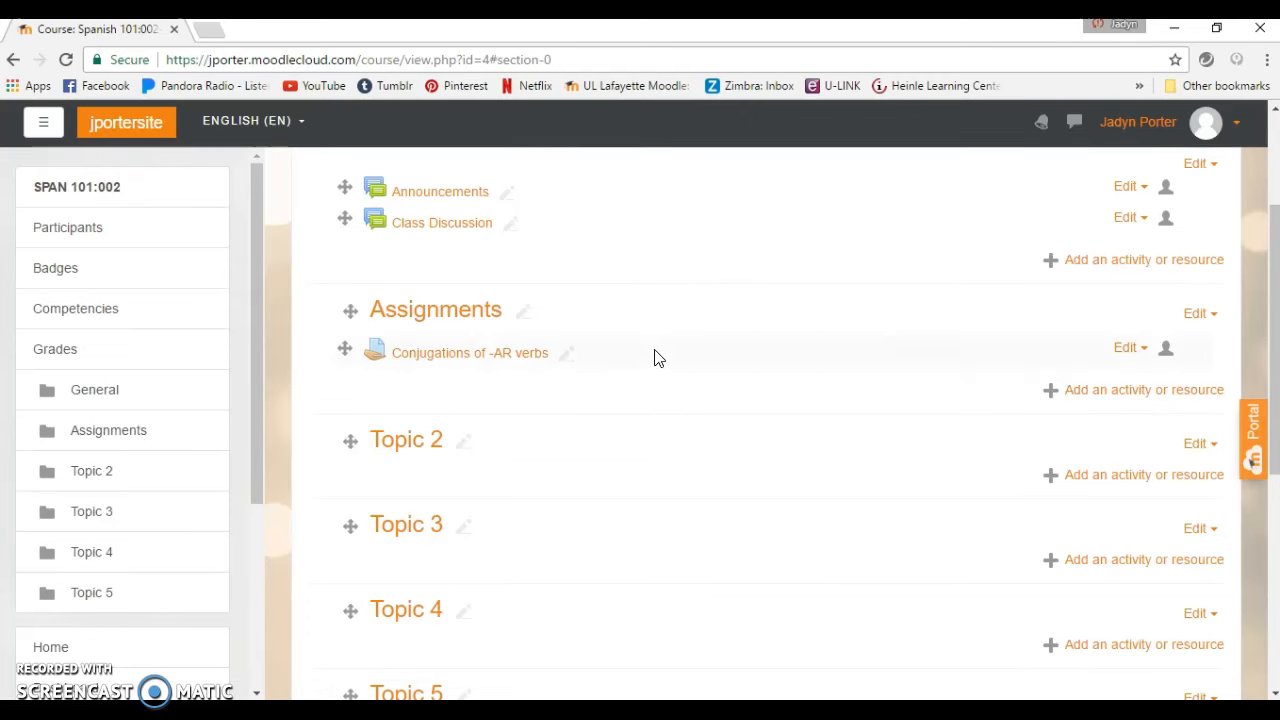
Start adding an Assignment activity to the course's Assignments section, reading the activity's help text
left_click(1088, 390)
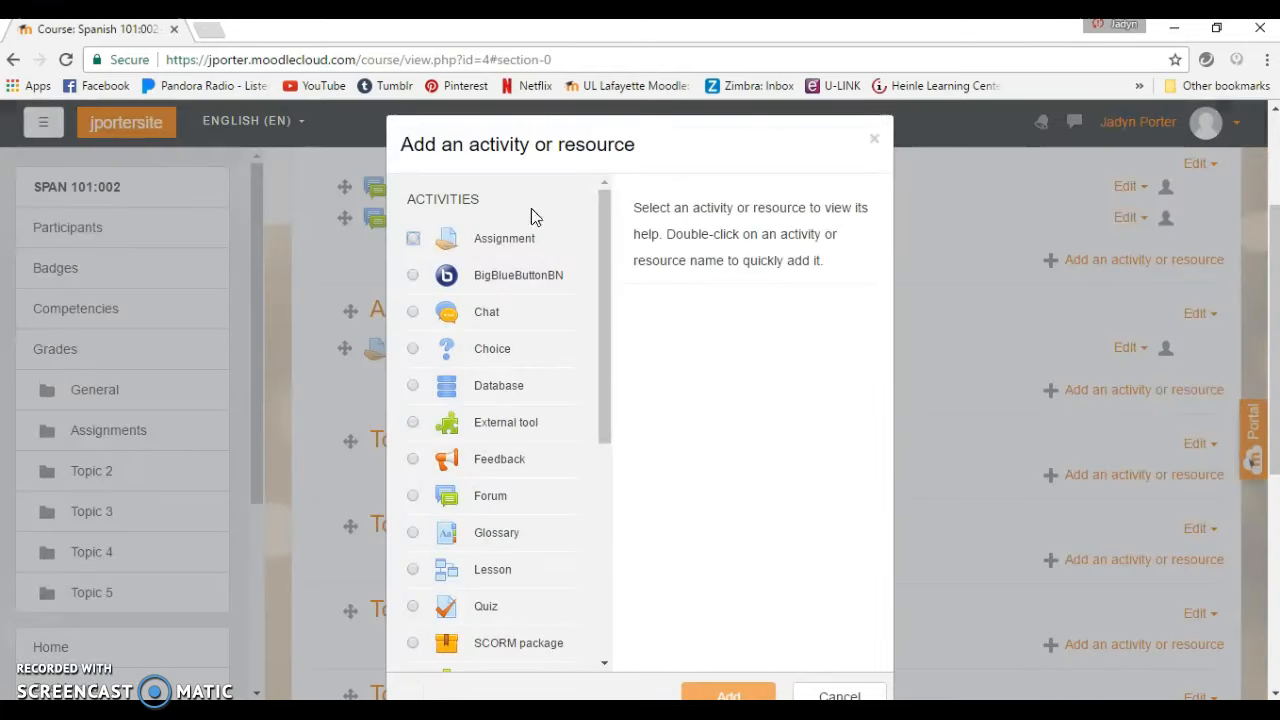
left_click(413, 237)
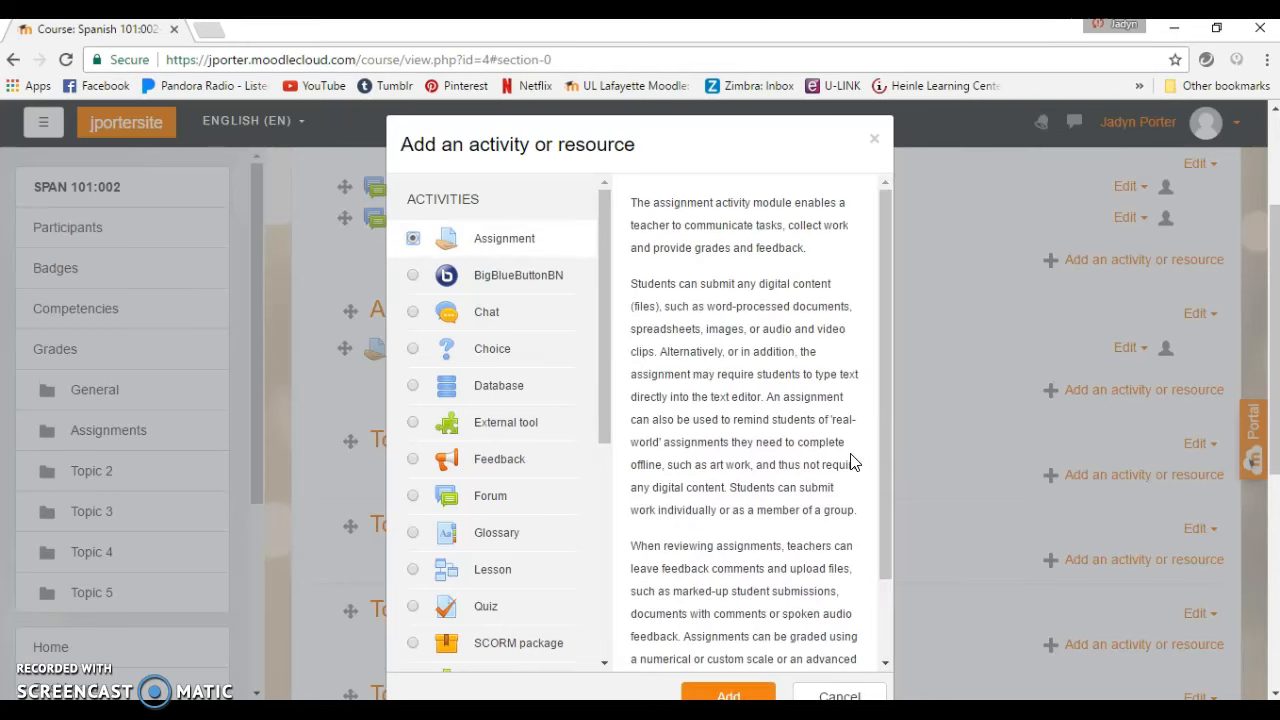
scroll(884, 480, "down", 2)
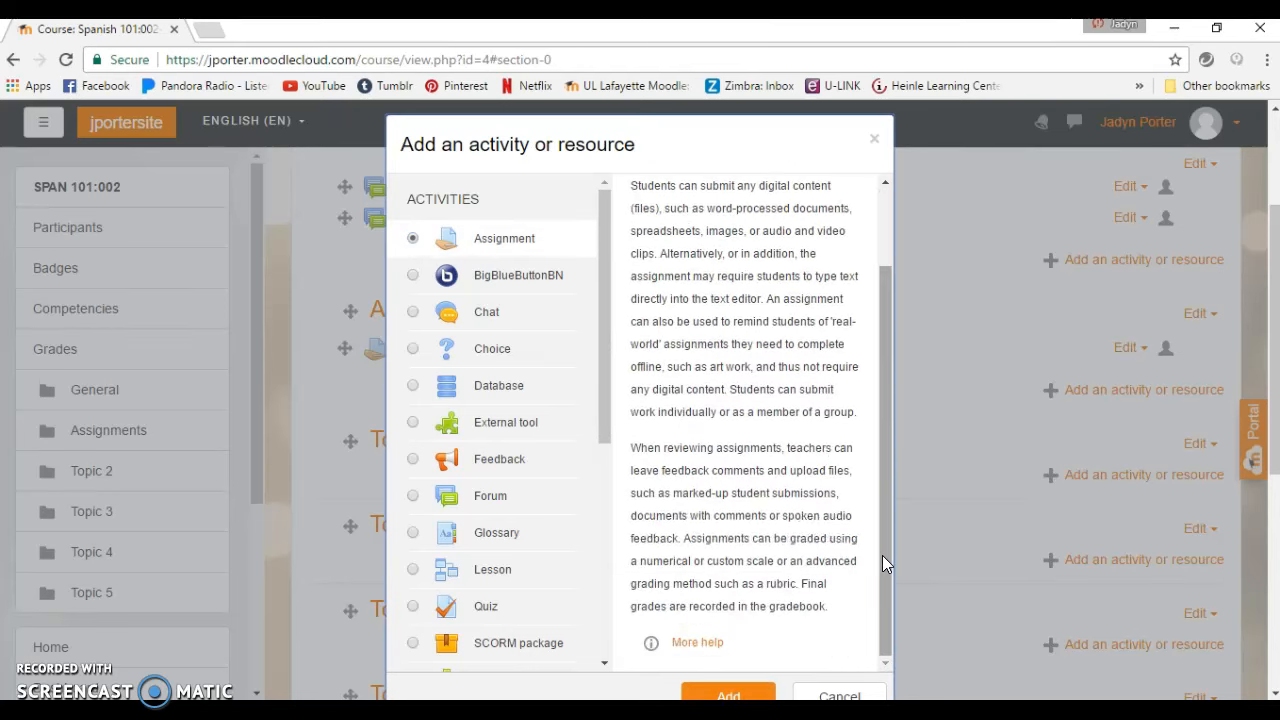
left_click(721, 688)
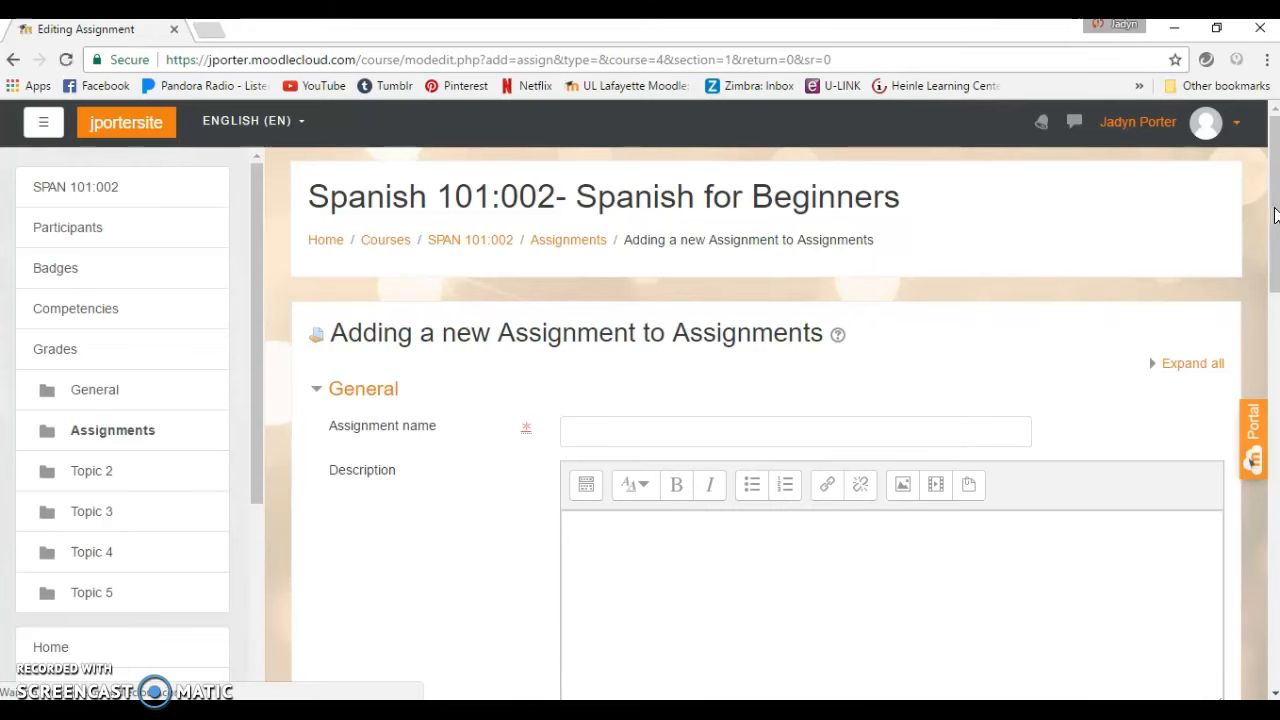
Examine the new assignment's description, additional files, availability dates and submission type settings
left_click_drag(1271, 220, 1270, 274)
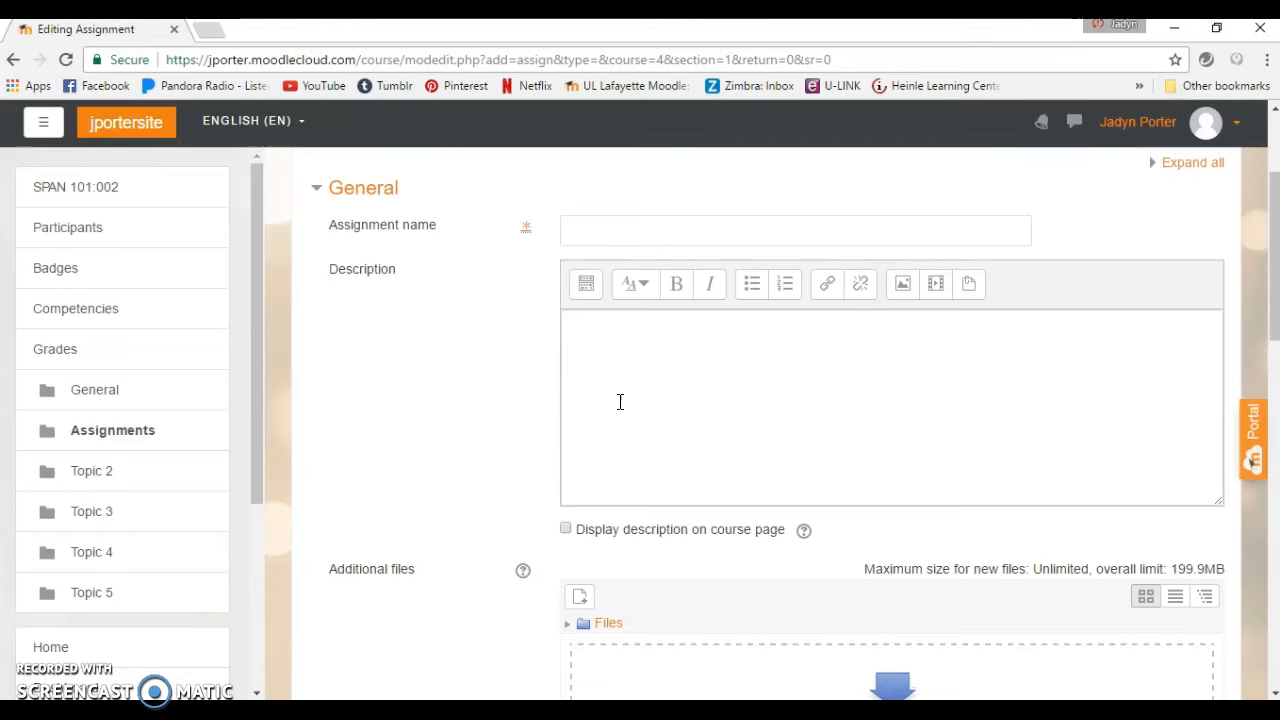
left_click_drag(1274, 263, 1275, 333)
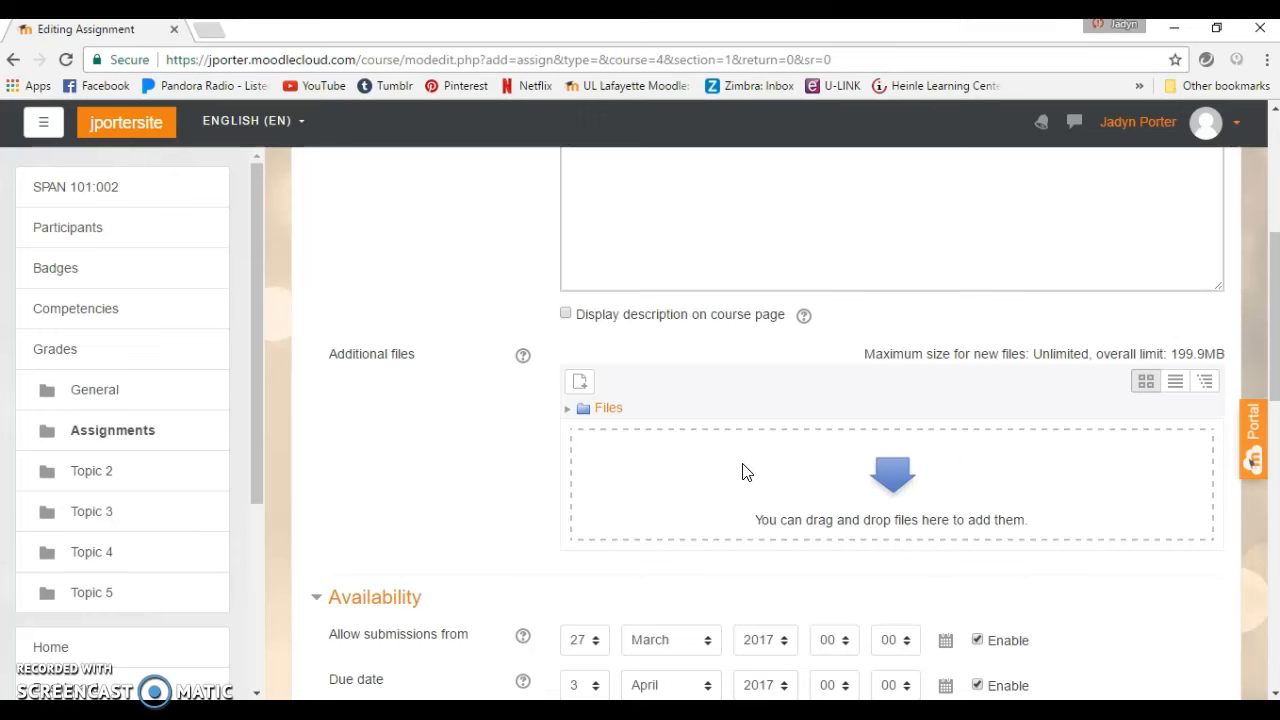
left_click_drag(1274, 277, 1254, 351)
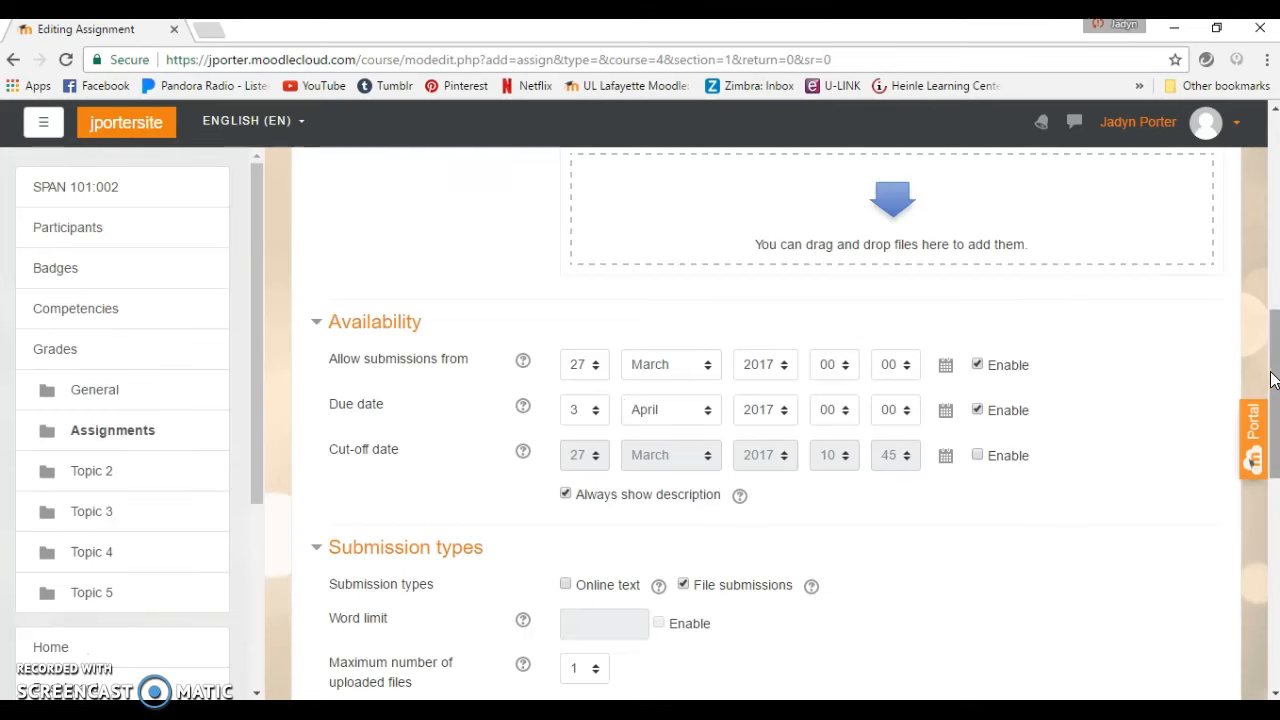
left_click_drag(1273, 385, 1273, 425)
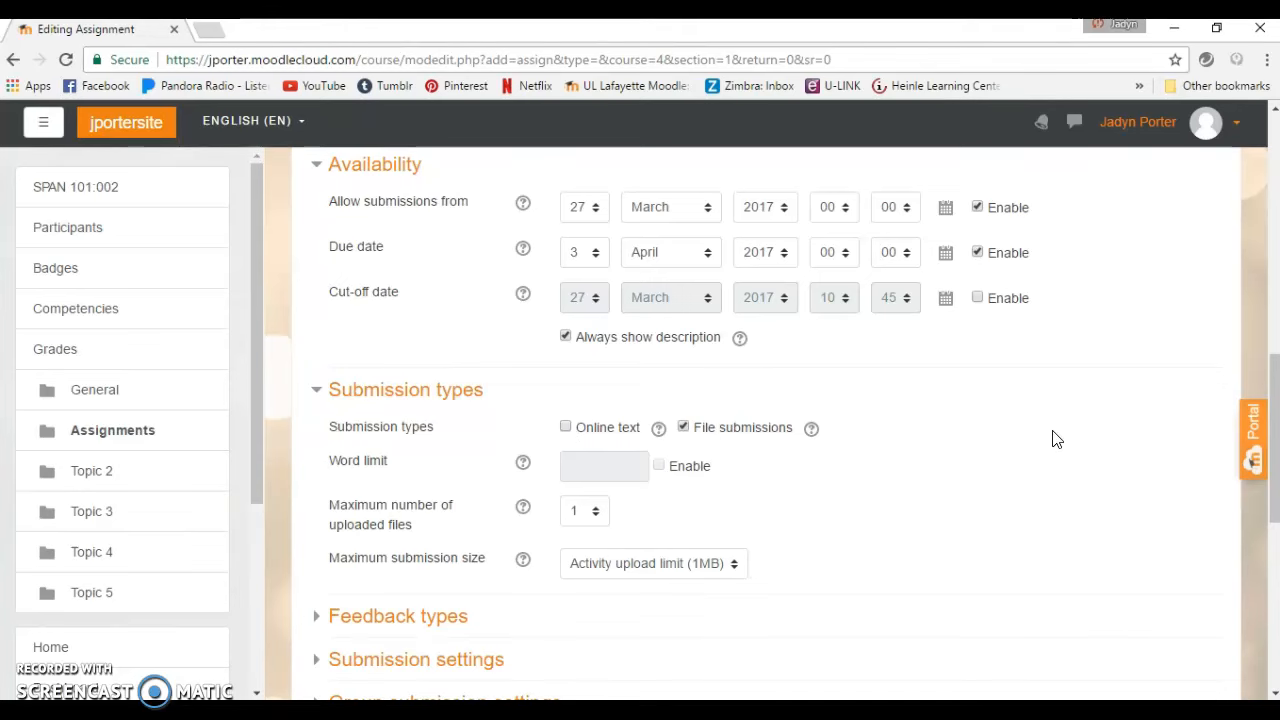
left_click_drag(1275, 412, 1275, 510)
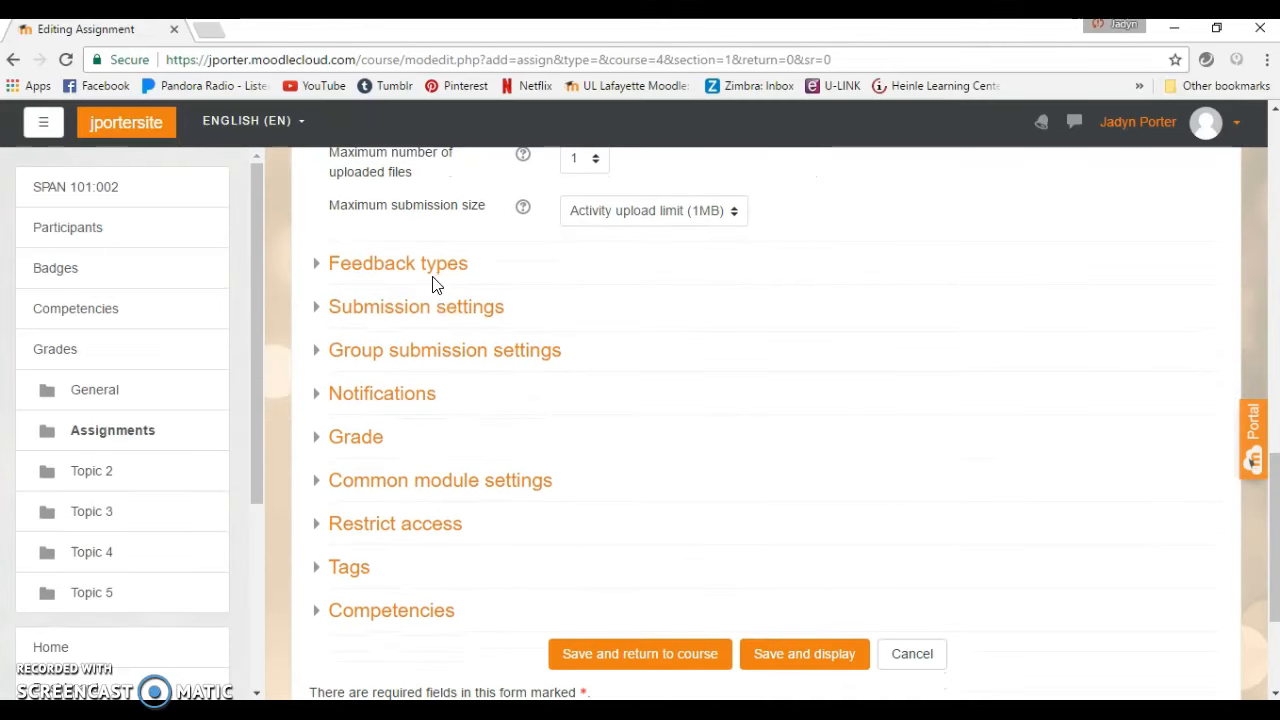
Expand the assignment's Grade settings and review the grade type, grading method and marking options
left_click(354, 438)
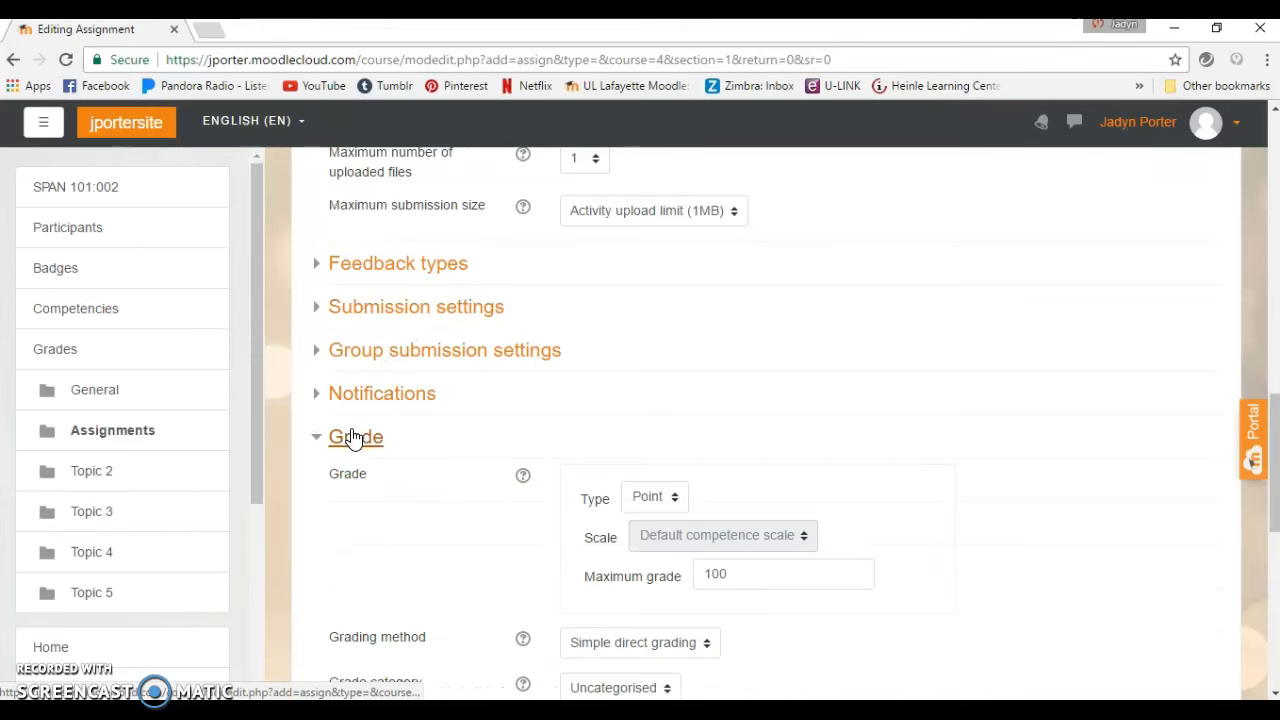
left_click(660, 498)
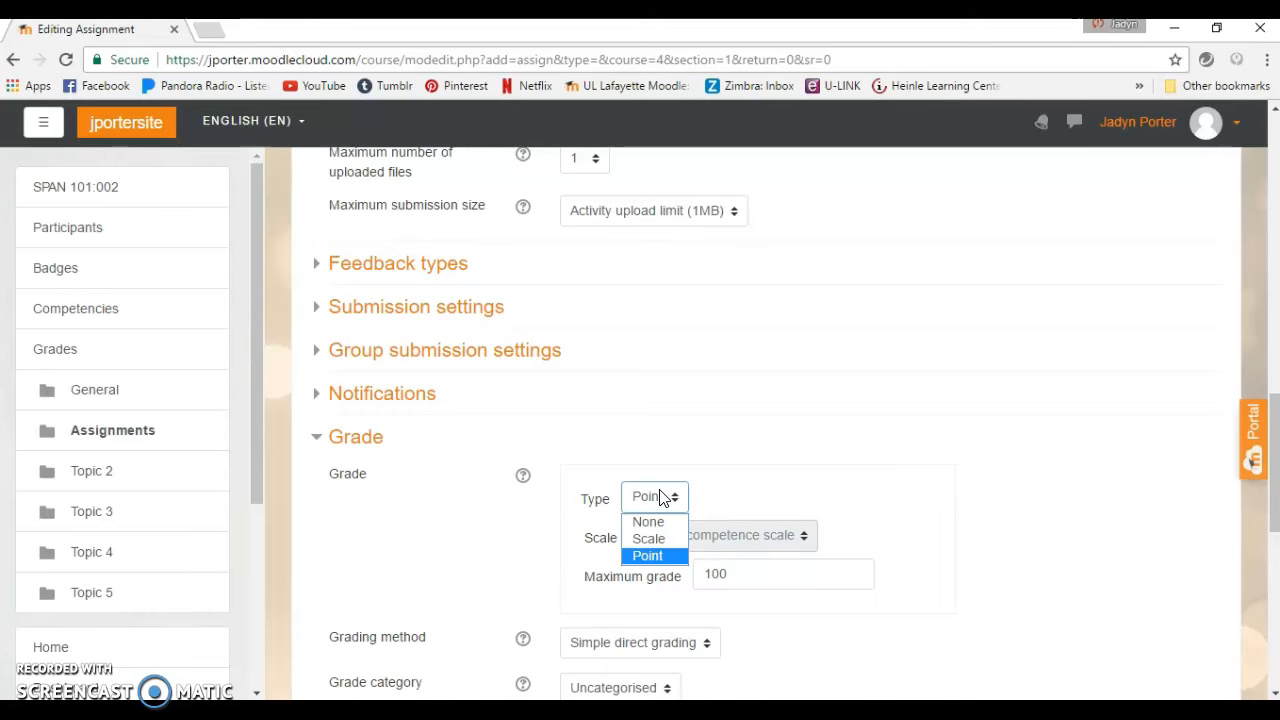
left_click(757, 484)
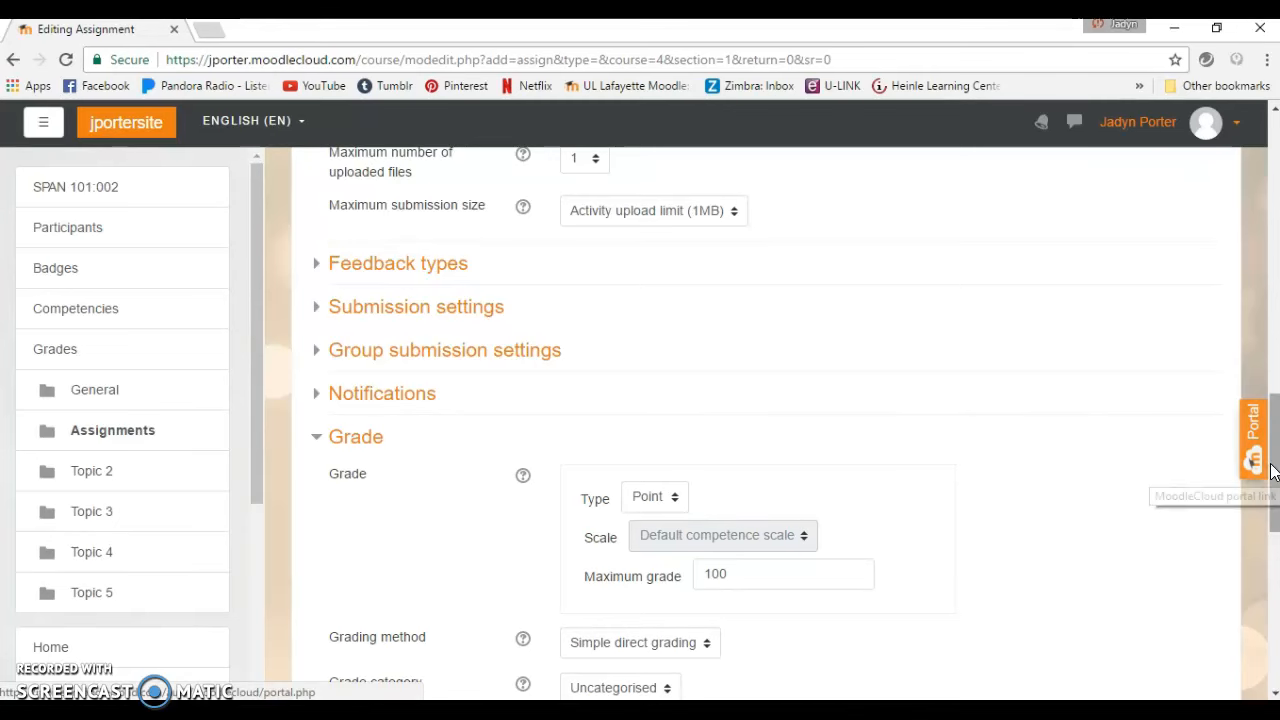
left_click_drag(1274, 465, 1259, 503)
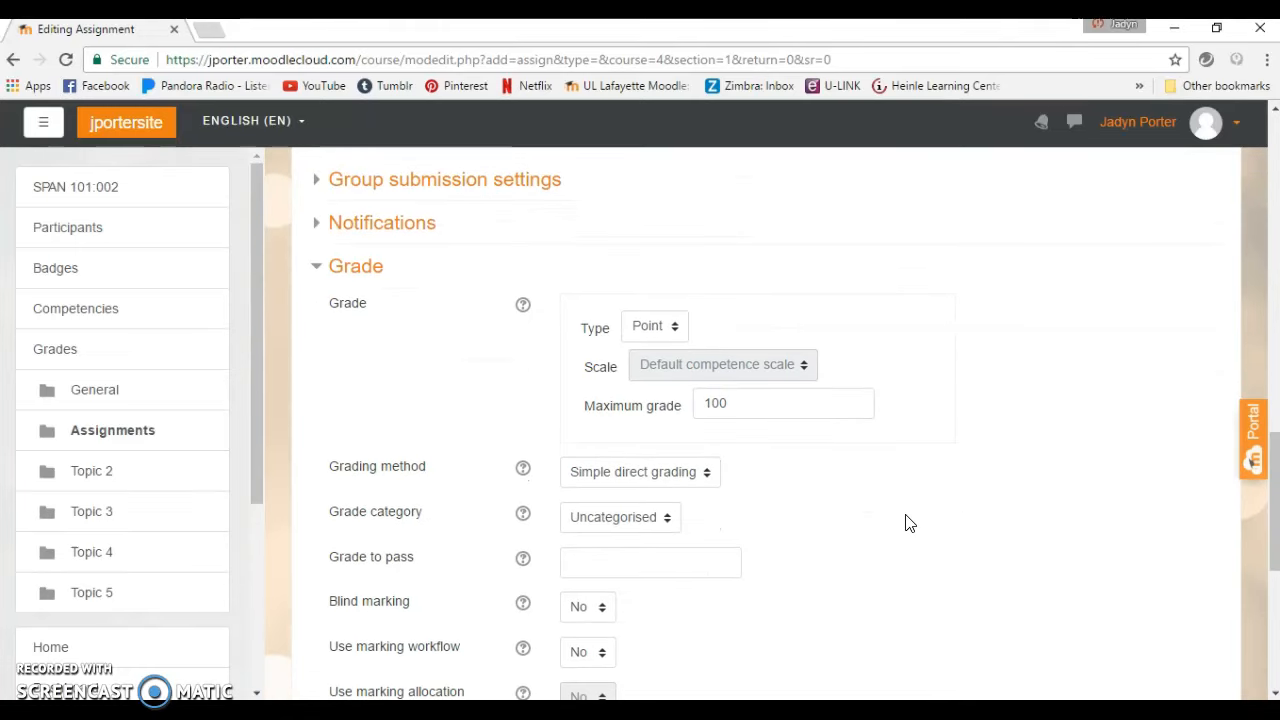
left_click(632, 474)
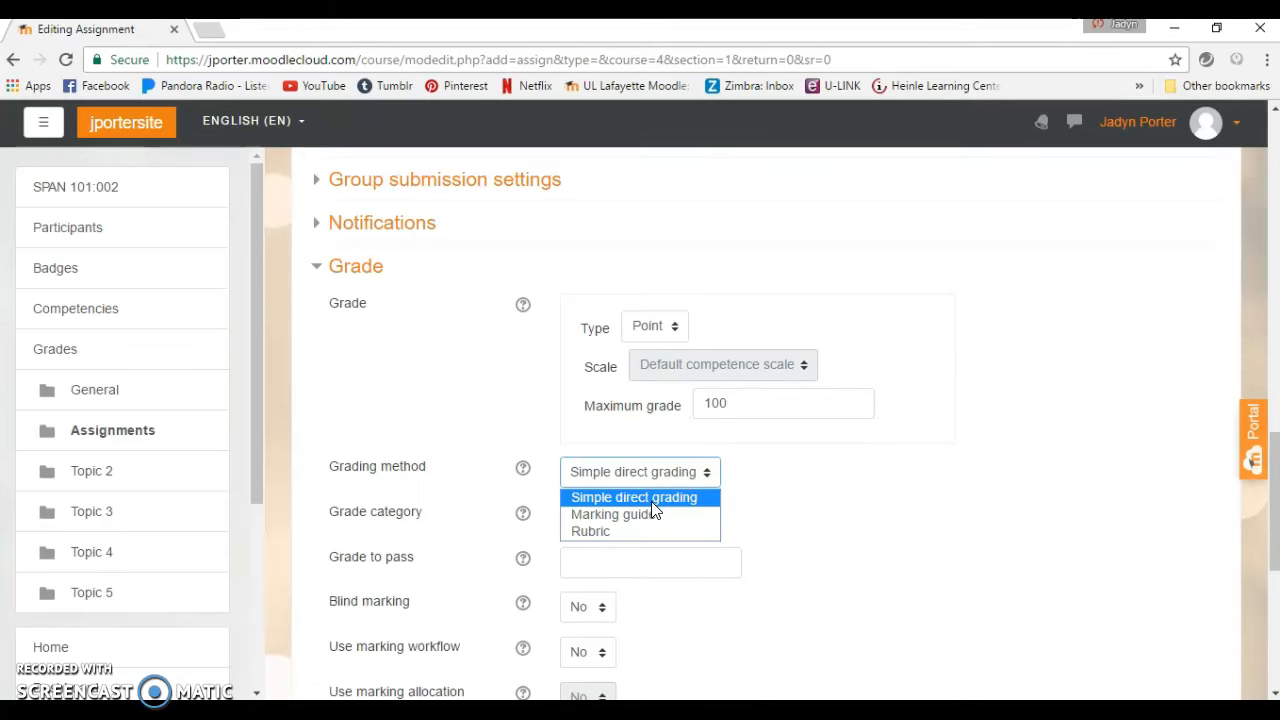
left_click(815, 505)
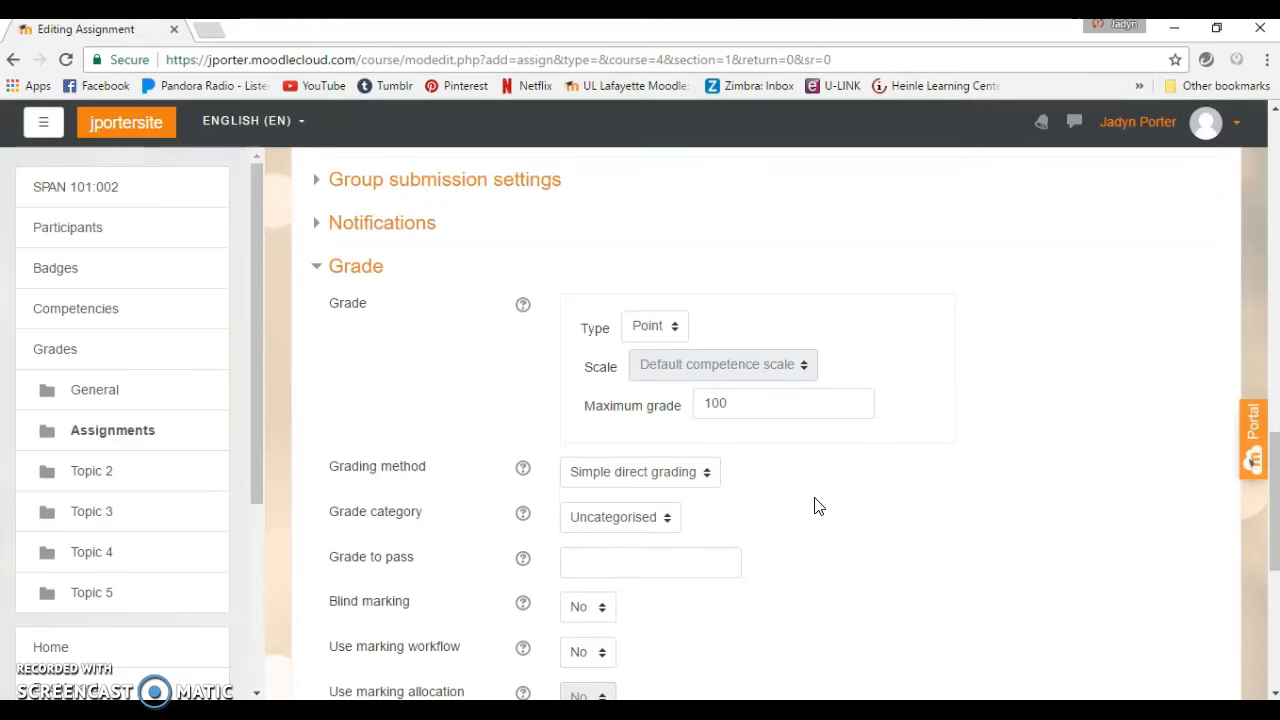
left_click_drag(1275, 462, 1272, 548)
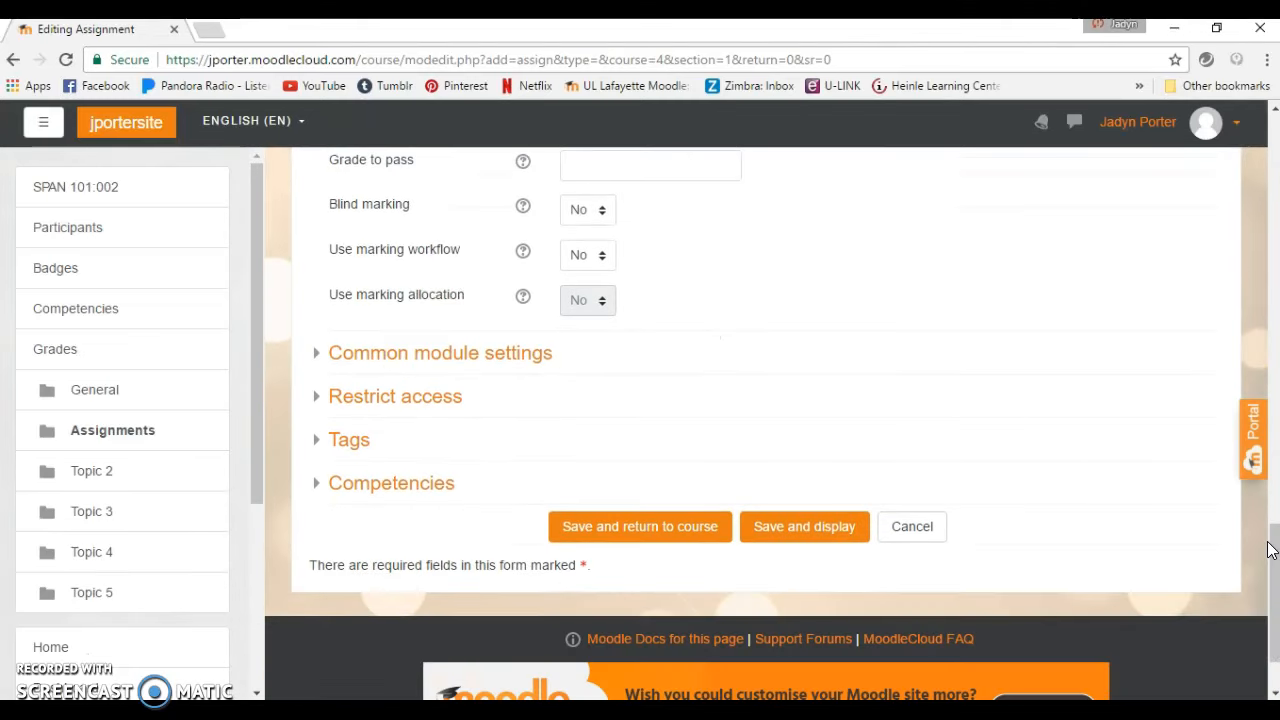
Cancel adding the new assignment and examine the grader report of the SPAN 101:002 course
left_click(911, 528)
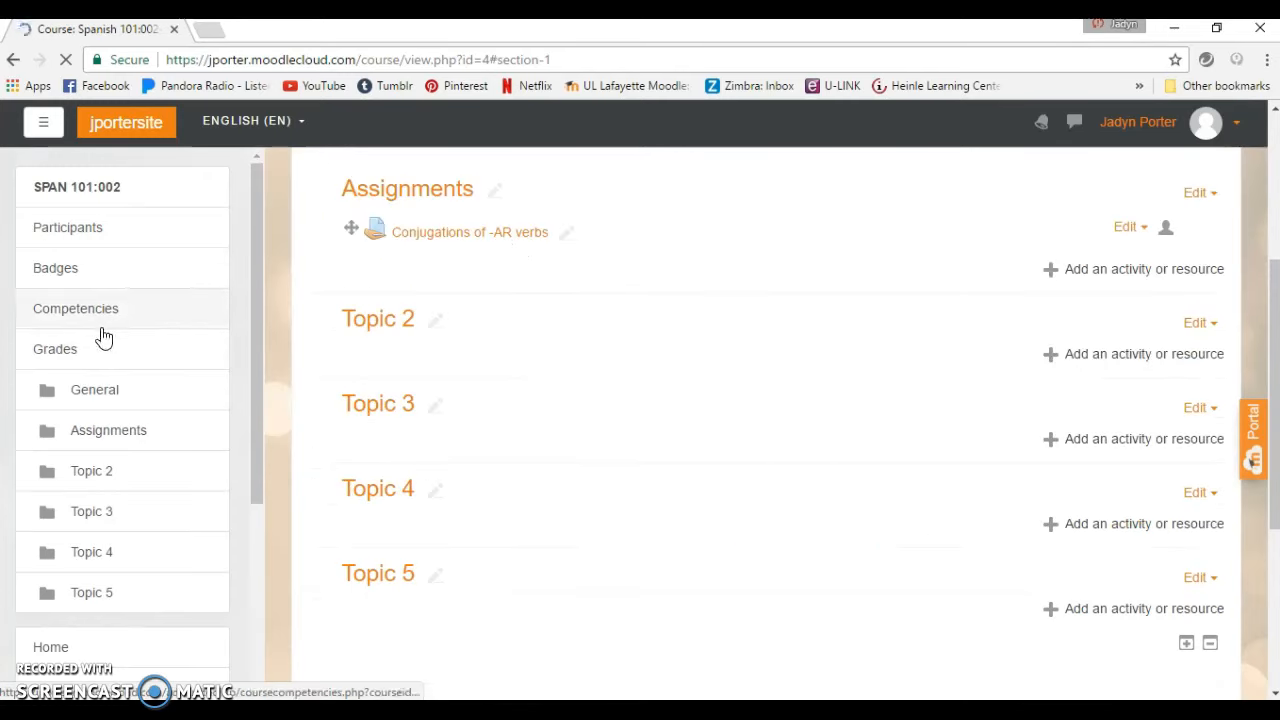
left_click(85, 360)
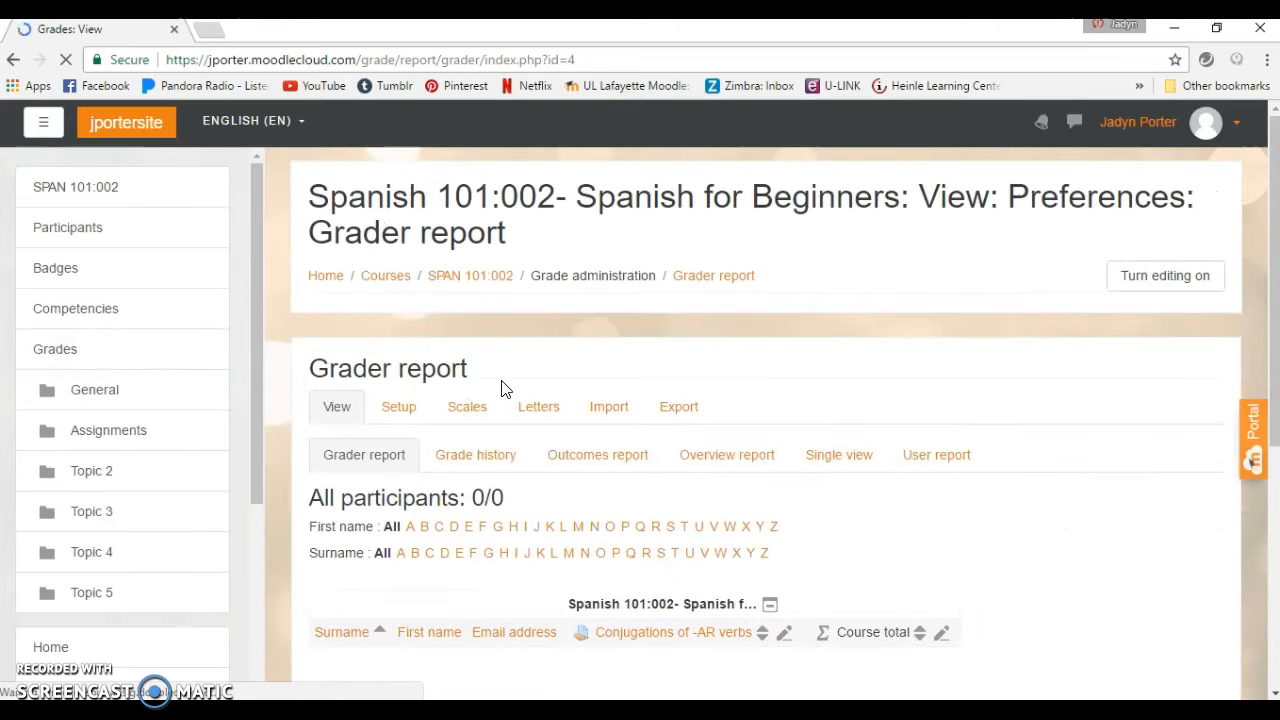
scroll(503, 389, "down", 2)
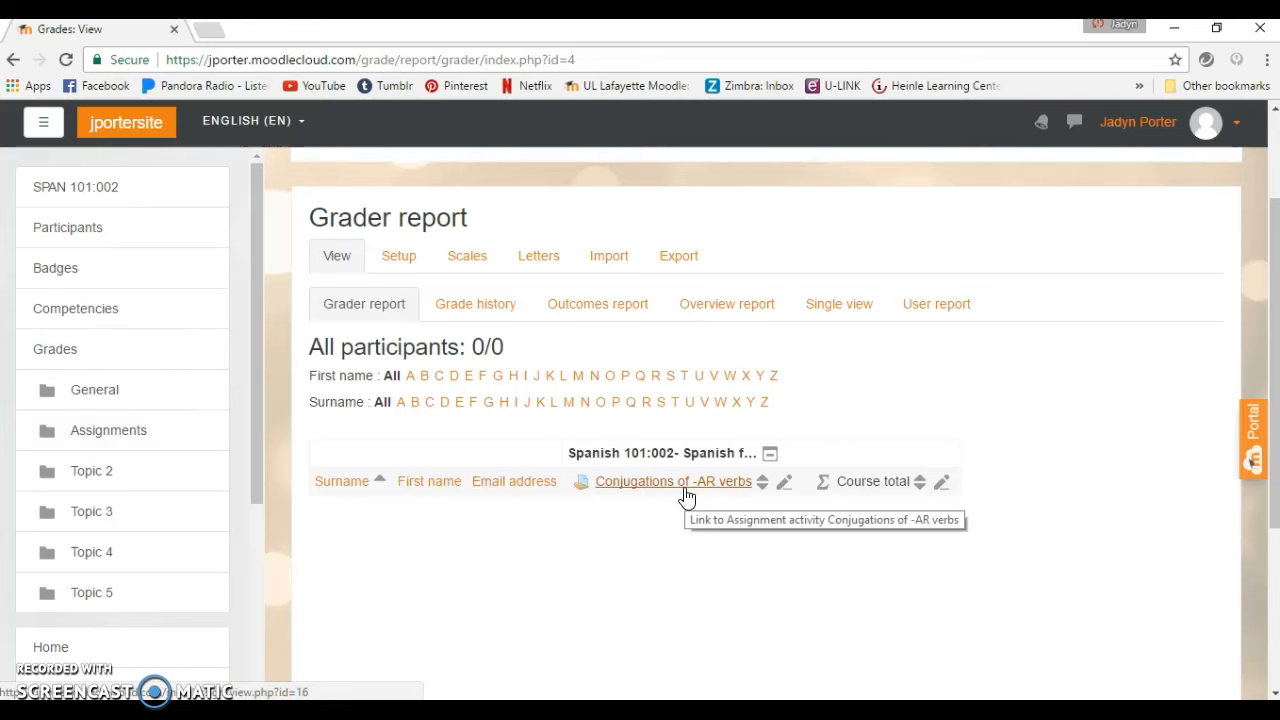
Return to the SPAN 101:002 course page and open the Conjugations of -AR verbs assignment to review its grading summary
left_click(124, 187)
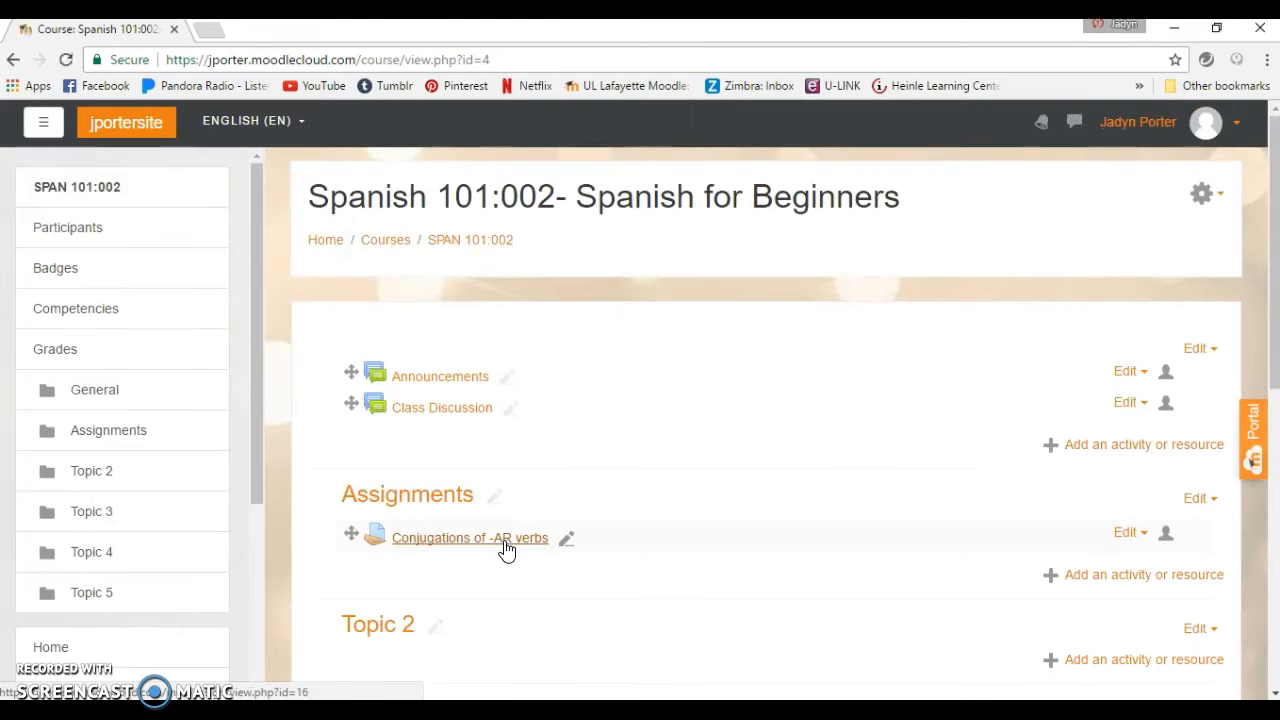
left_click(507, 548)
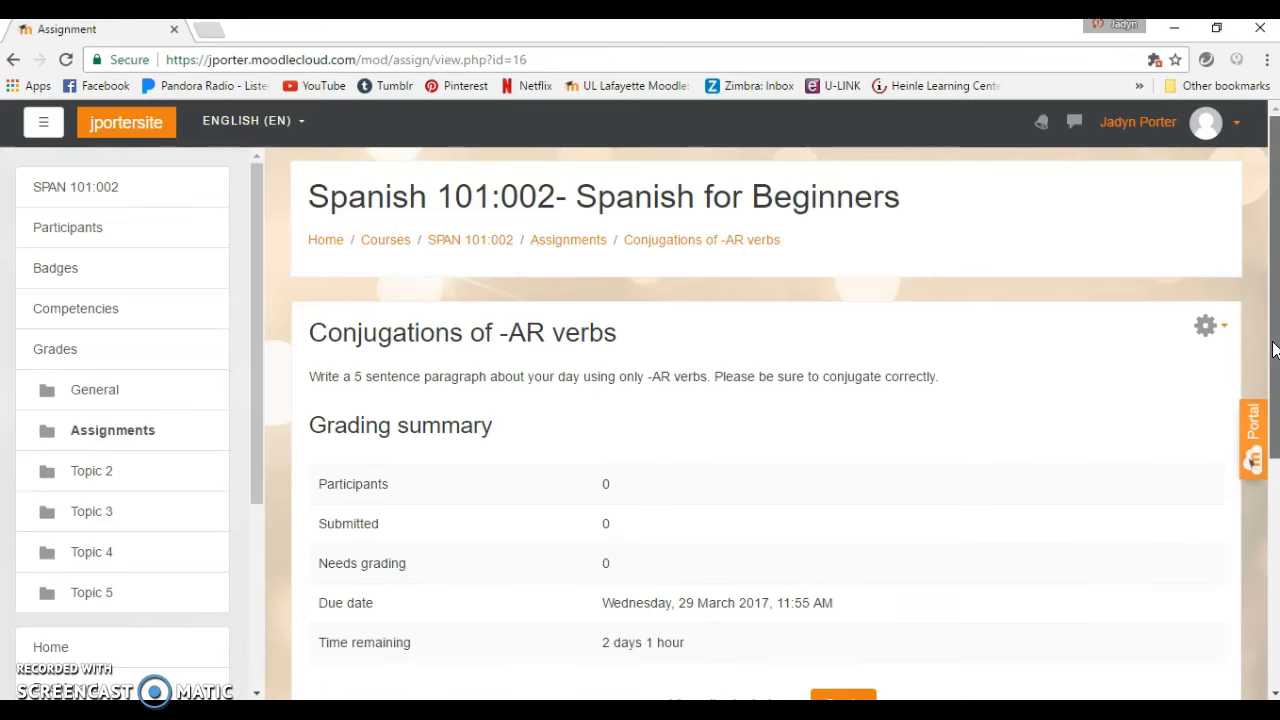
scroll(1273, 348, "down", 2)
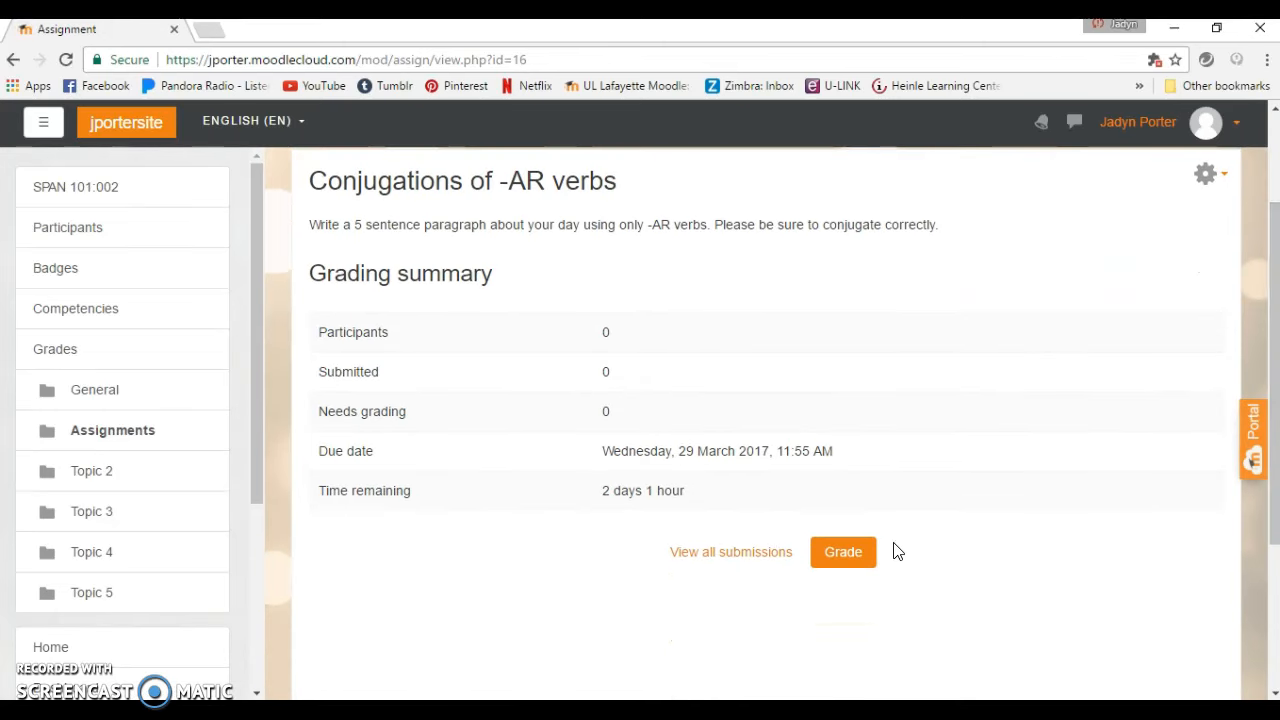